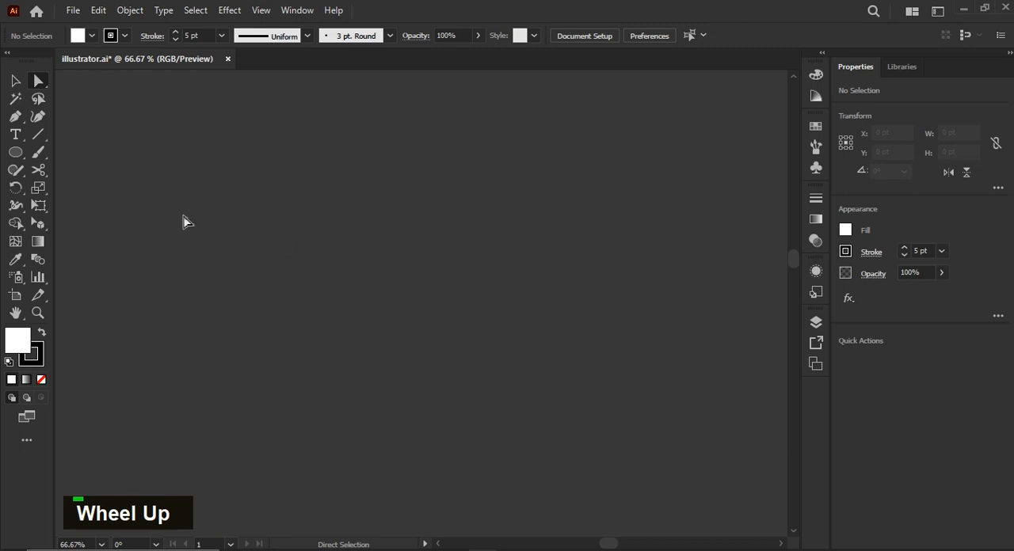
Draw a circle about 232 pt across, duplicate it to the right, and apply the default white fill and 1 pt black stroke.
click(16, 155)
drag(377, 171, 220, 333)
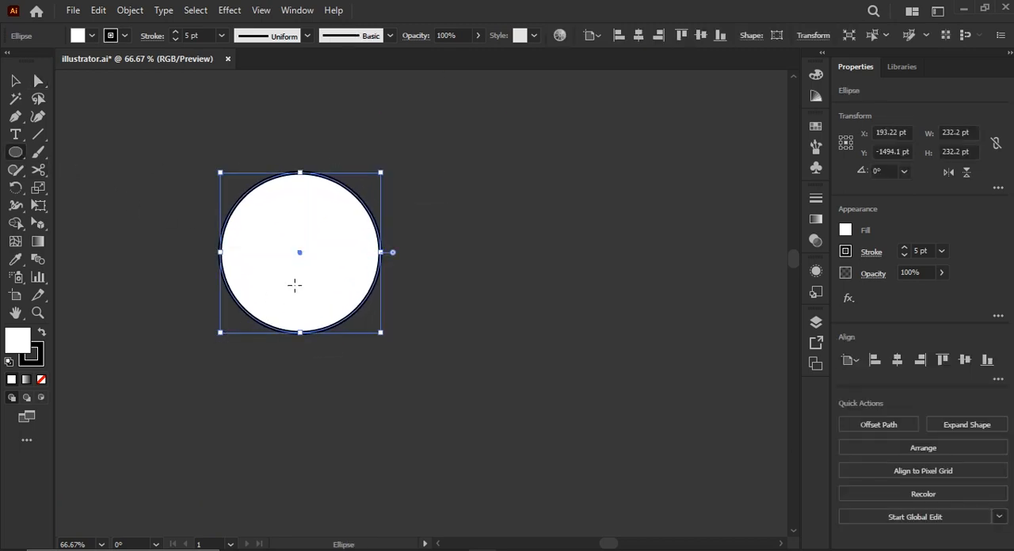
key(v)
click(432, 229)
mouse_move(319, 233)
mouse_down()
mouse_move(323, 266)
mouse_move(491, 265)
mouse_up()
click(8, 362)
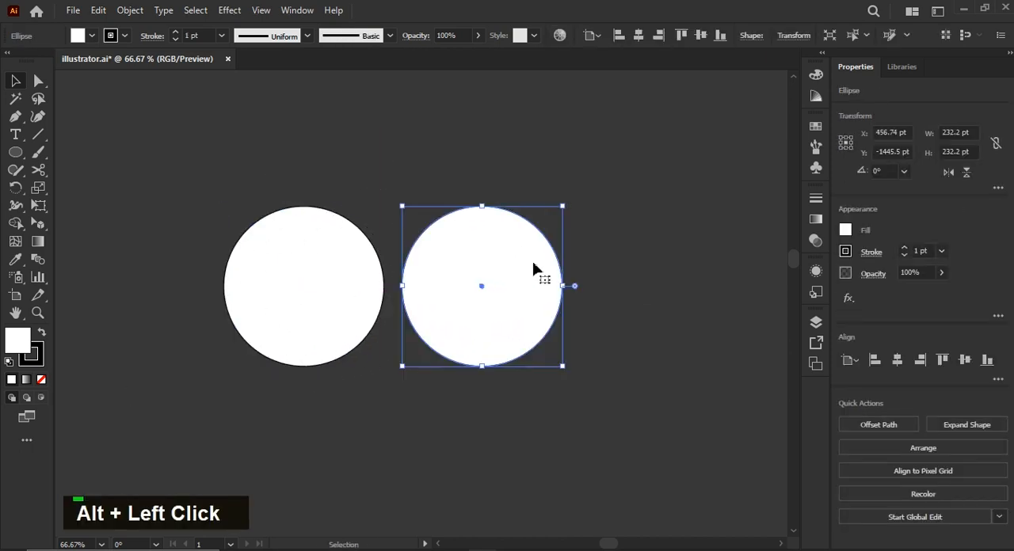
Fill the duplicate circle with black and move it to overlap the right edge of the white circle.
click(844, 230)
double_click(721, 290)
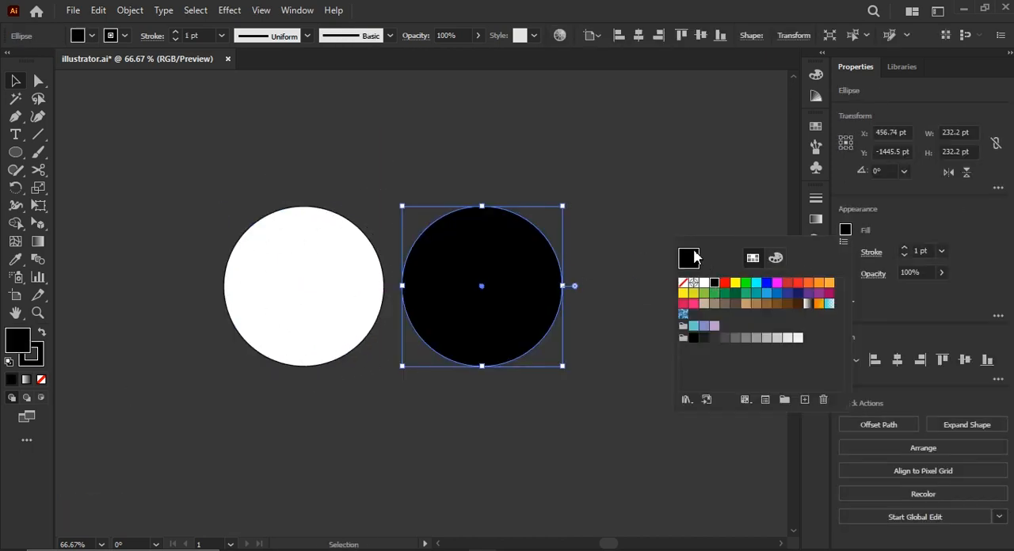
click(622, 276)
drag(515, 282, 479, 282)
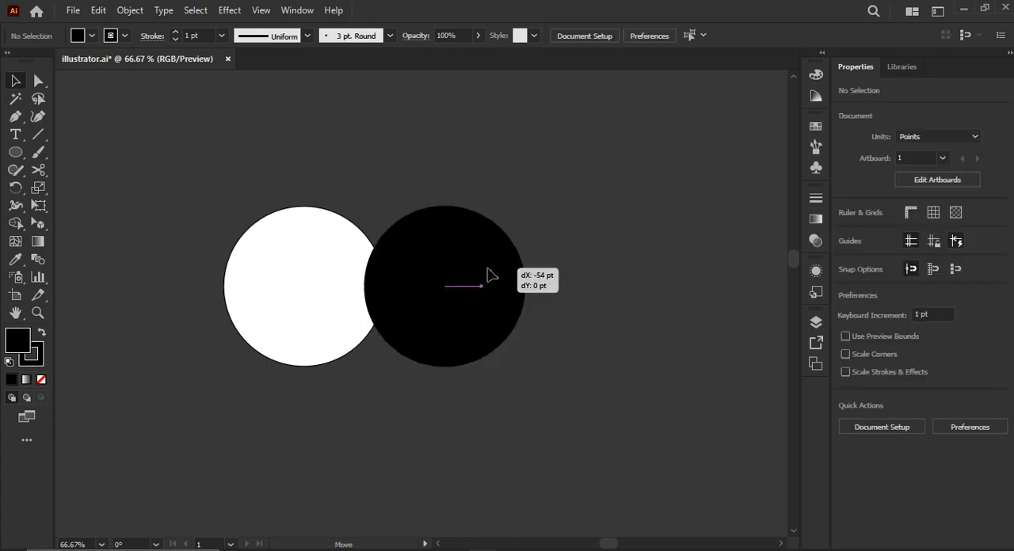
Try merging the two overlapping circles with the Shape Builder tool, and undo the merge.
click(317, 199)
key(ctrl+a)
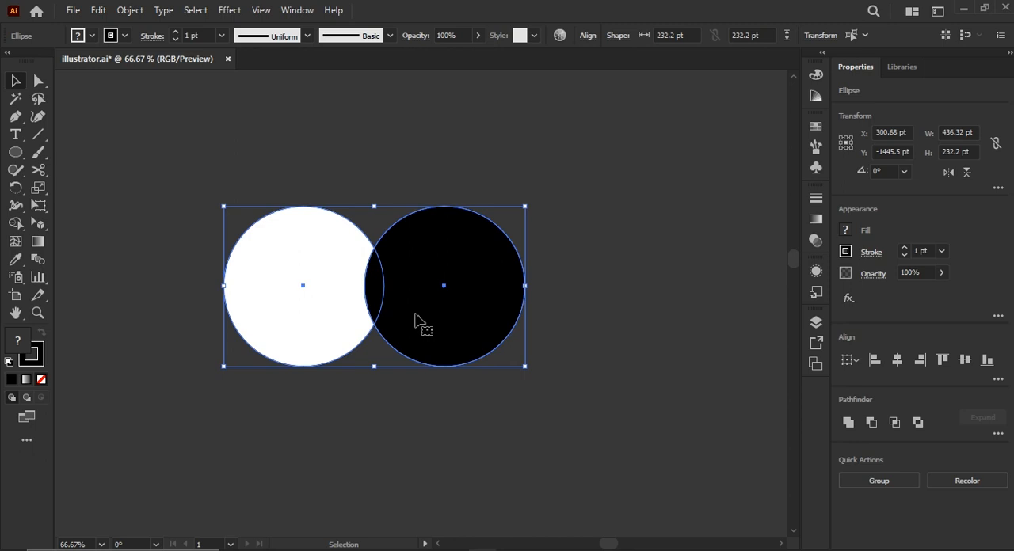
key(shift)
key(shift+m)
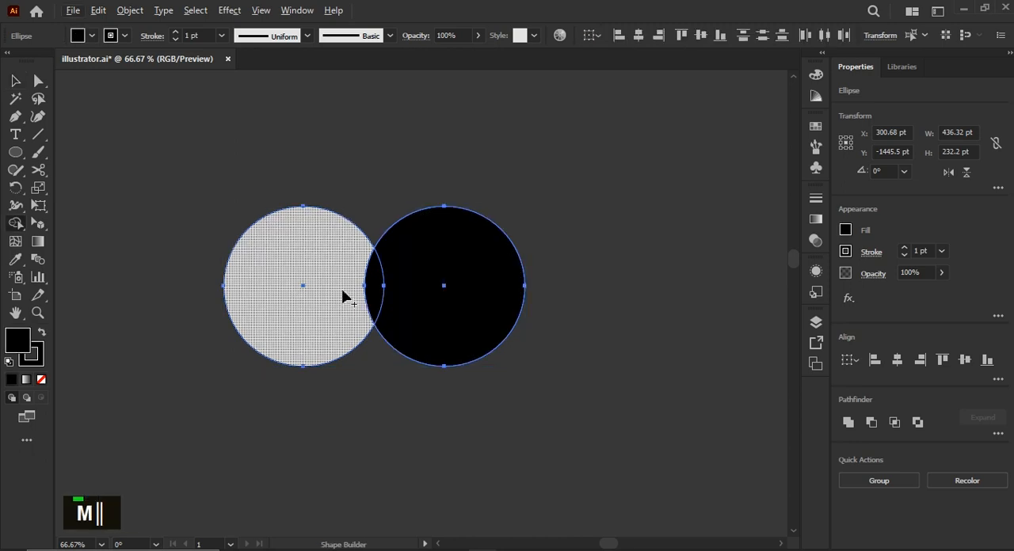
drag(343, 296, 438, 287)
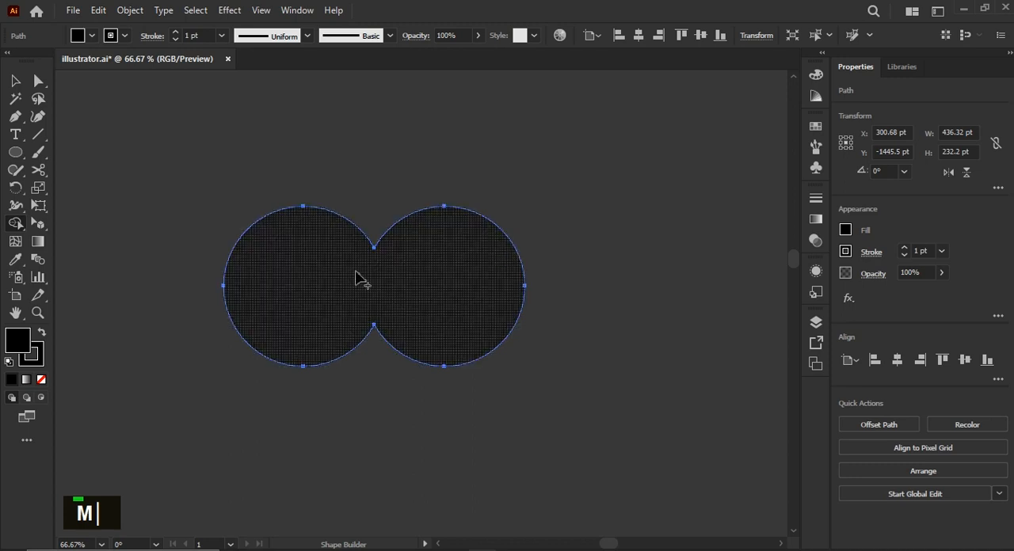
key(ctrl)
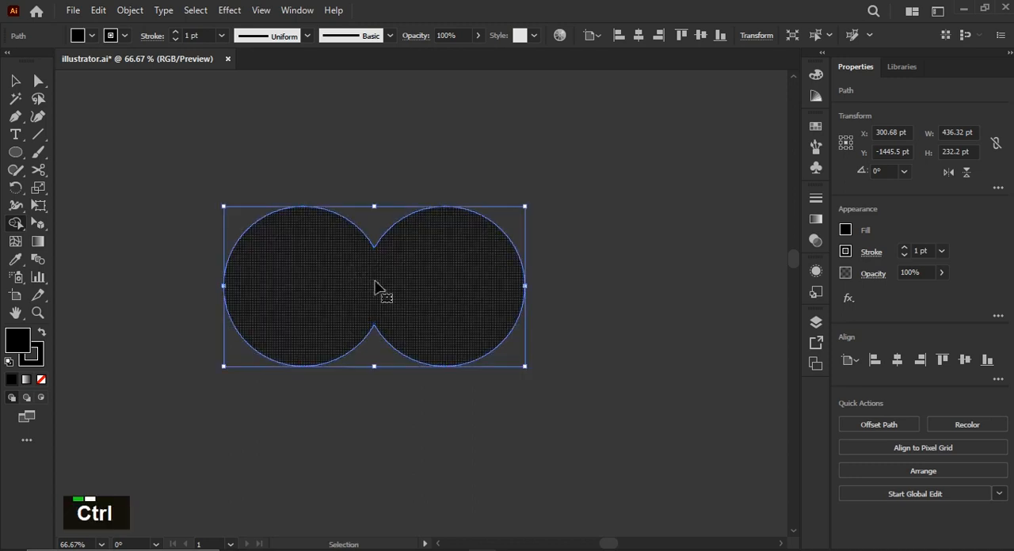
key(ctrl+z)
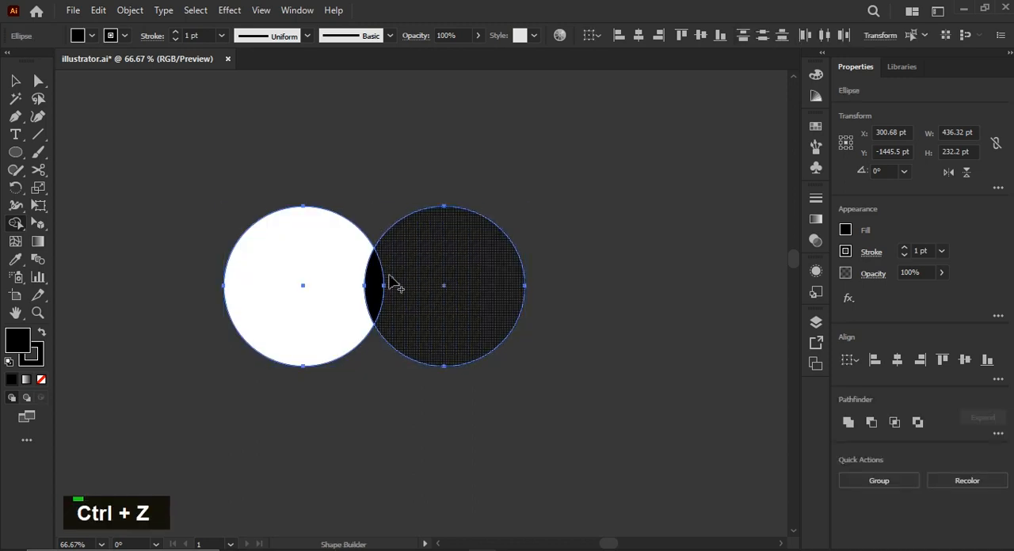
Try combining both circles with the Pathfinder Unite operation while the black circle is in front, and undo it.
key(v)
drag(587, 344, 238, 230)
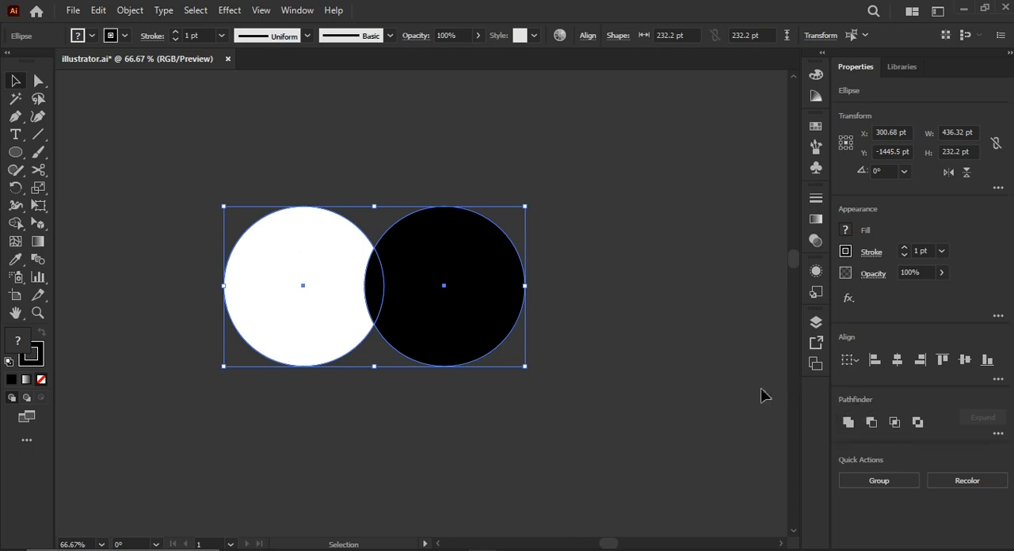
click(847, 423)
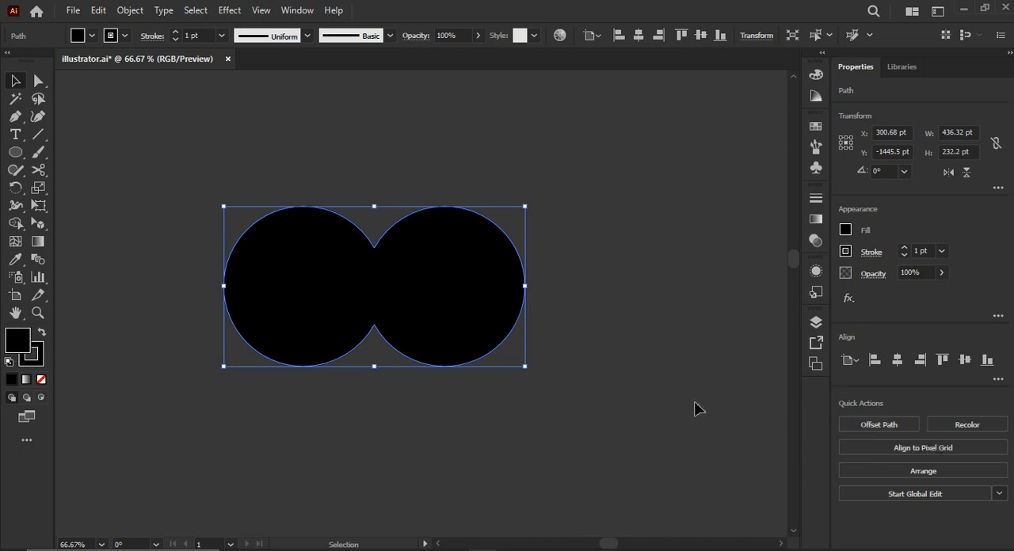
click(535, 386)
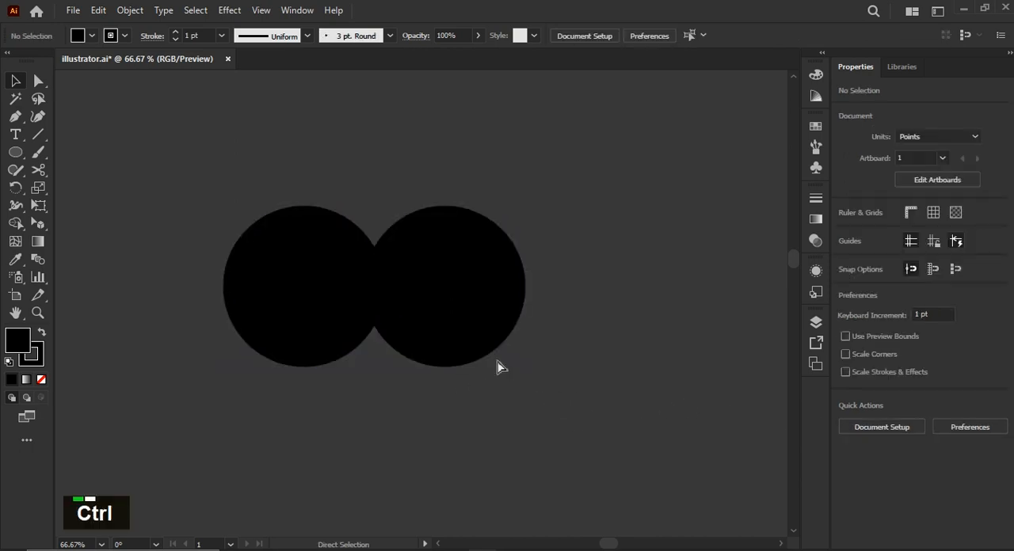
key(ctrl+z)
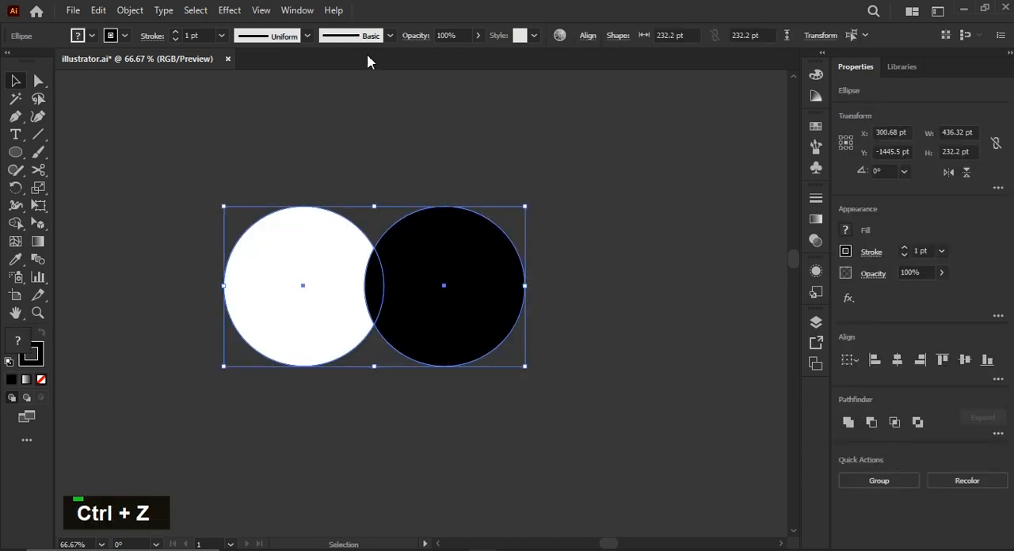
Show the full Pathfinder options and bring the white circle to the front of the black one.
click(294, 9)
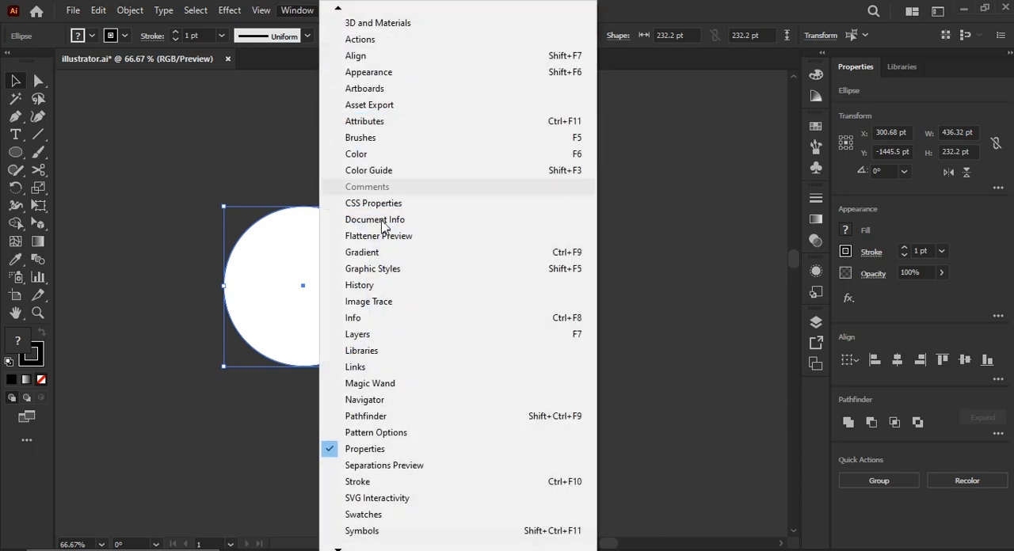
click(405, 417)
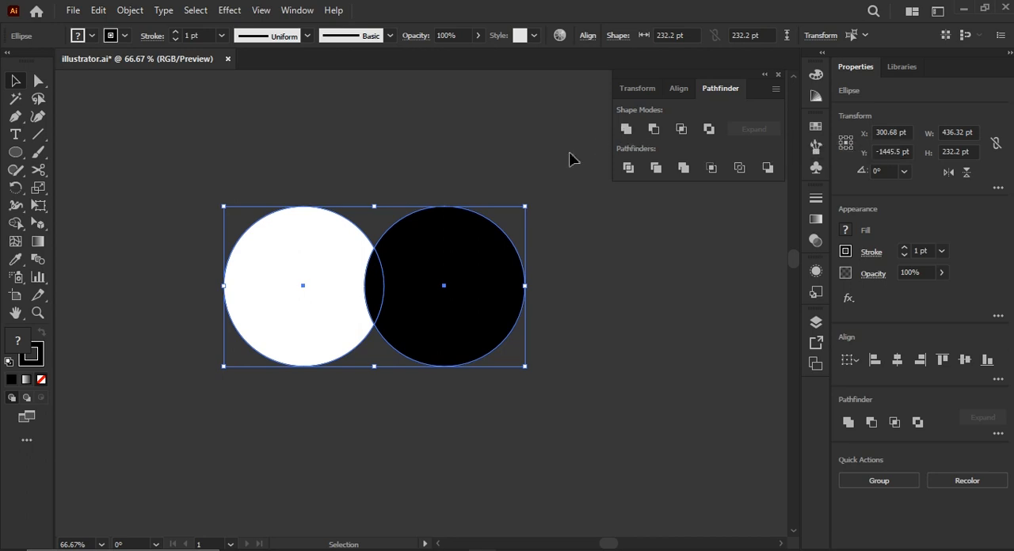
click(550, 303)
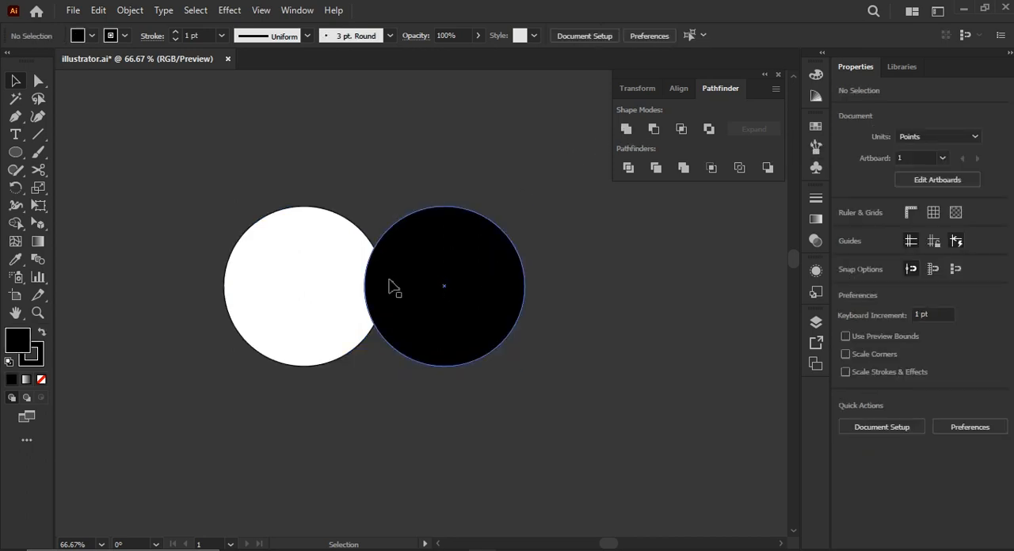
click(328, 276)
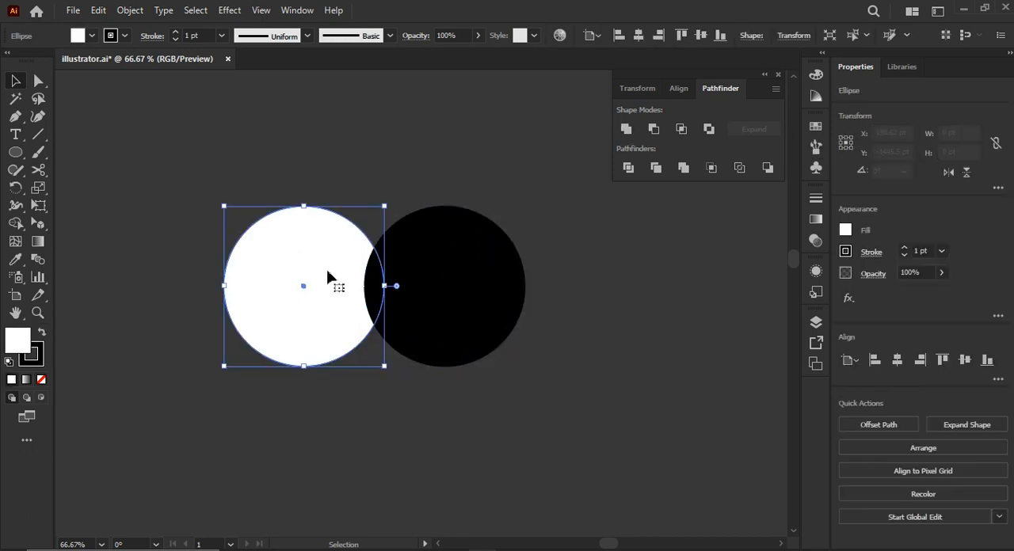
key(ctrl+shift+bracketright)
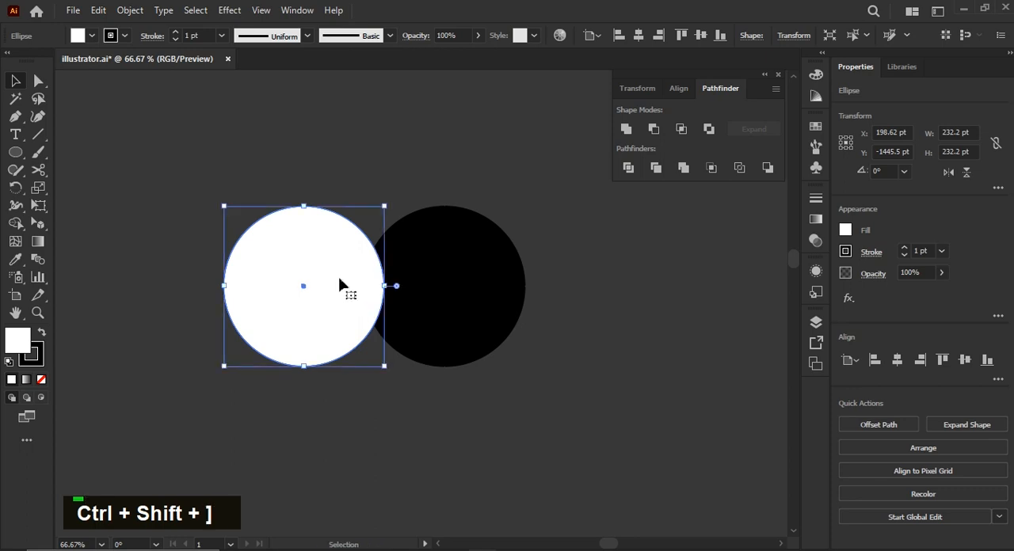
Try uniting both circles with the white circle in front, and undo the union.
drag(531, 417, 229, 163)
click(625, 131)
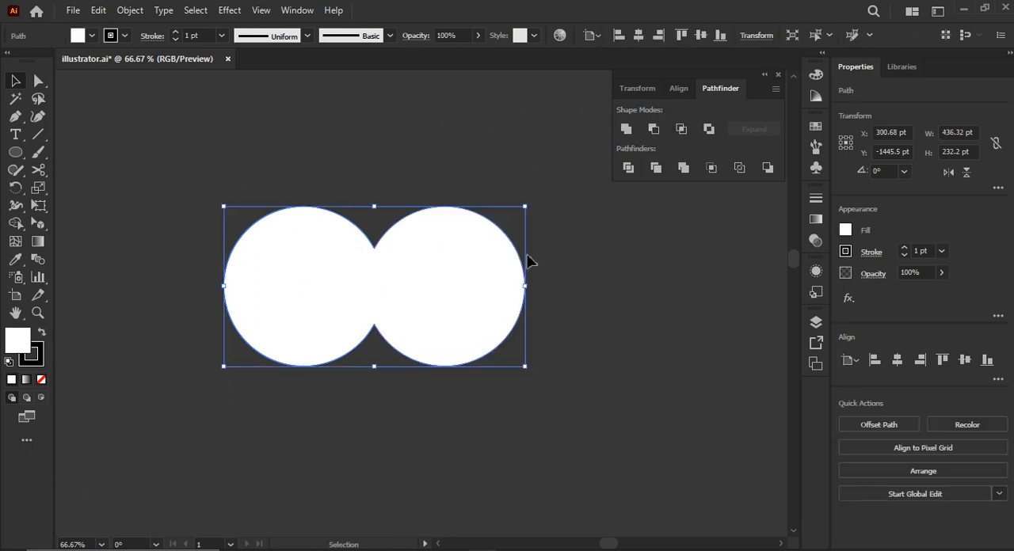
click(578, 301)
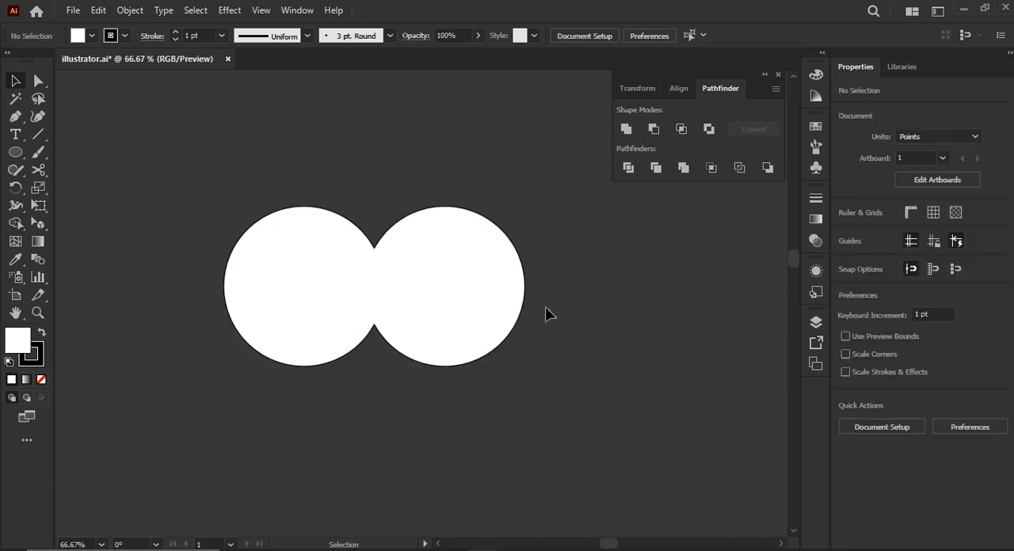
key(ctrl)
key(ctrl)
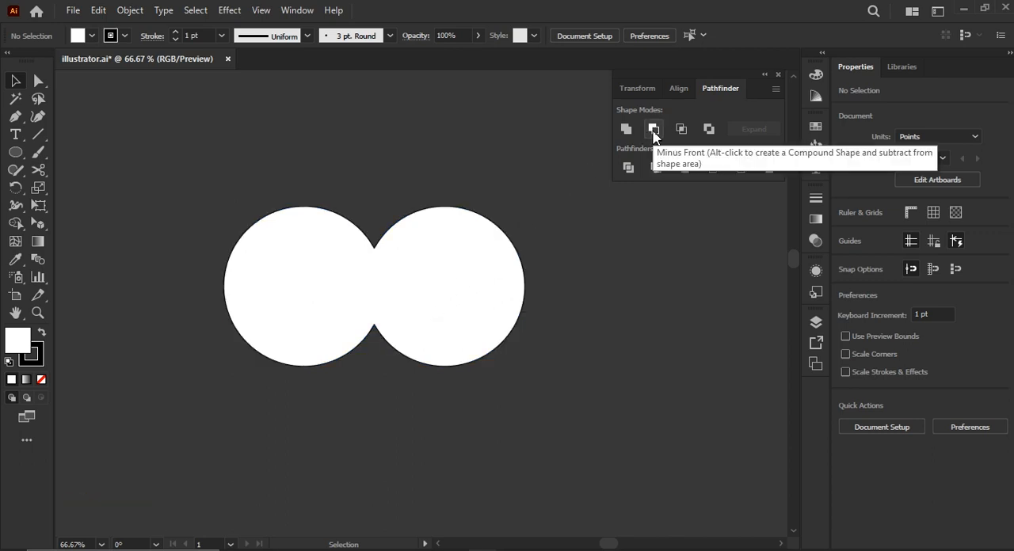
key(ctrl+z)
Move the black circle further over the white one, try cutting it out with Minus Front, and undo the cut.
key(v)
drag(501, 305, 414, 311)
key(ctrl+shift+])
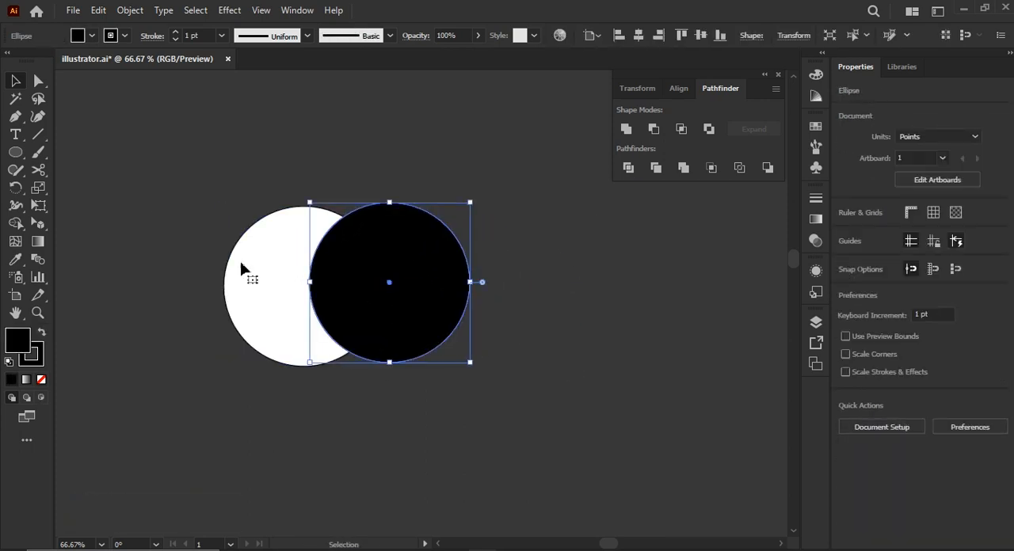
drag(117, 161, 575, 402)
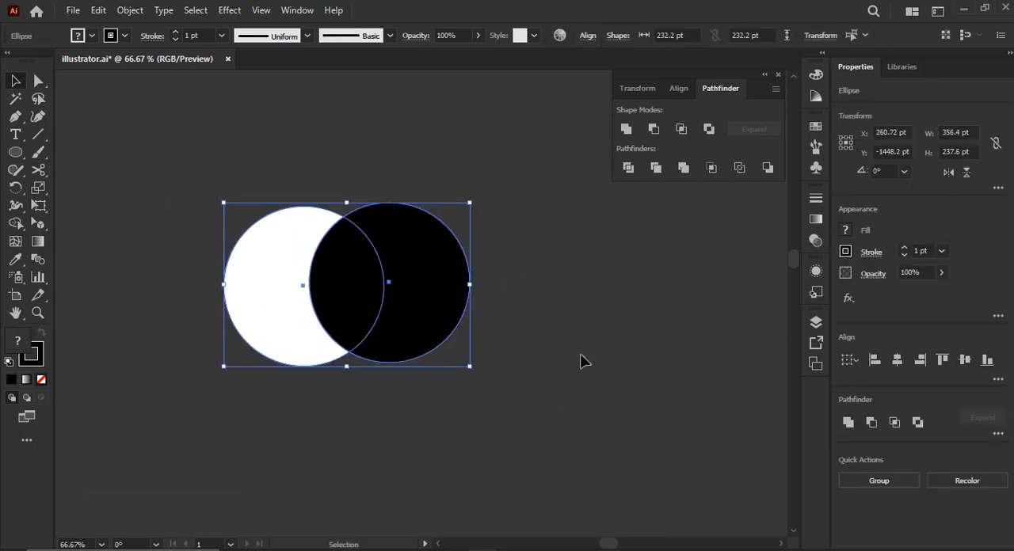
click(654, 132)
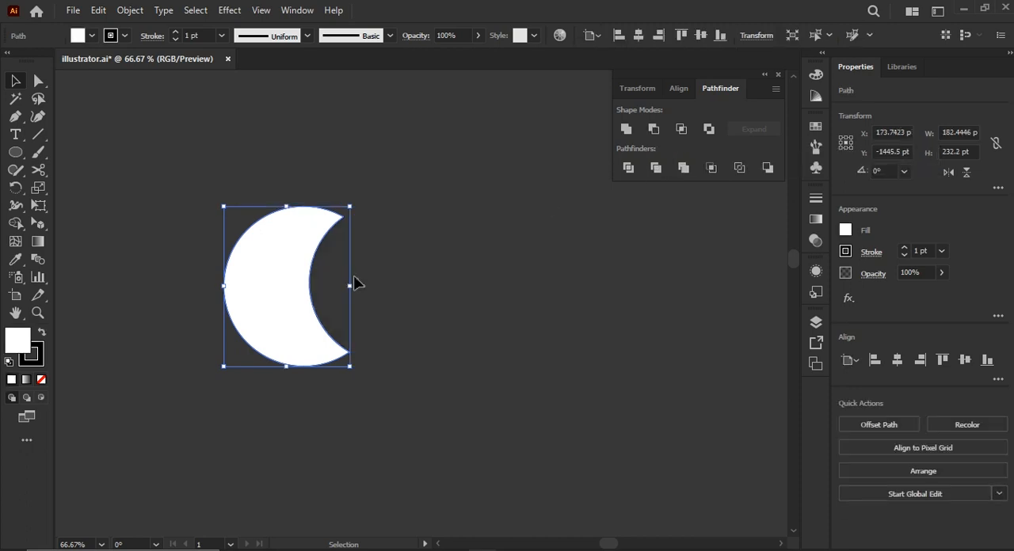
click(376, 281)
key(ctrl+z)
Offset the black circle up and right over the white one, try Minus Front for a thin crescent, and undo it.
drag(440, 284, 380, 268)
key(ctrl+z)
drag(350, 269, 403, 278)
drag(364, 274, 356, 268)
drag(450, 373, 248, 186)
click(654, 129)
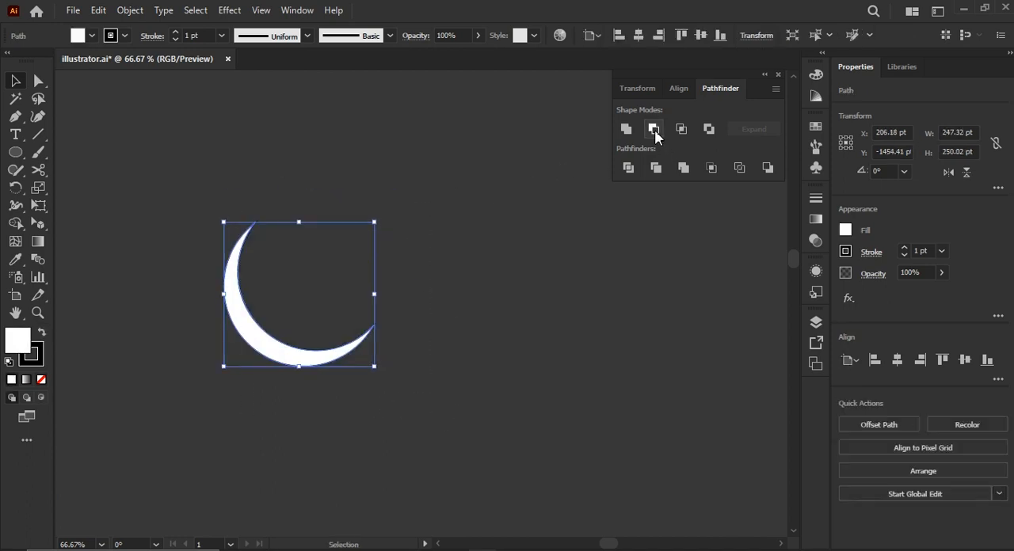
click(430, 315)
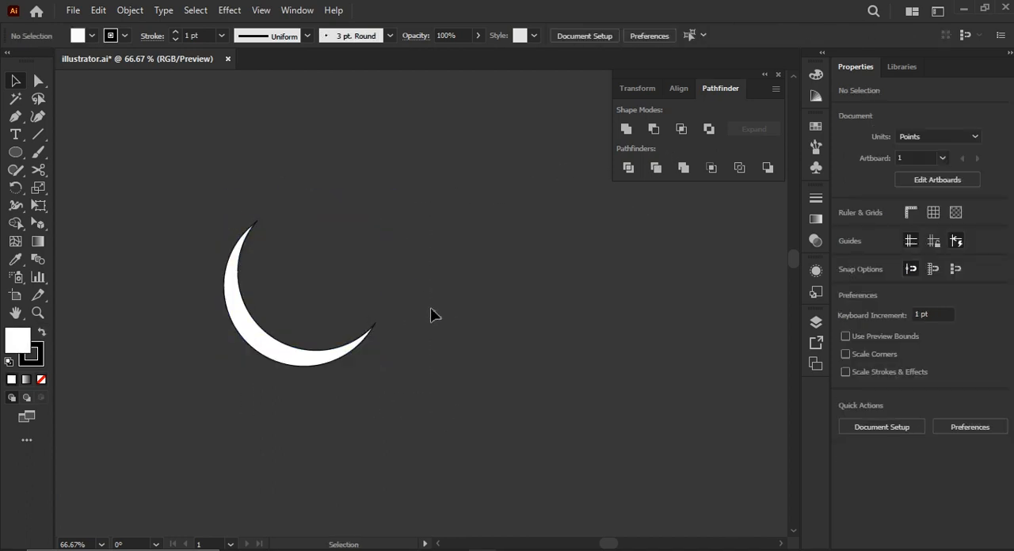
key(ctrl+z)
key(ctrl+z)
Separate the circles, scale the white one to an ellipse about 25 by 32 pt, and centre it on the black circle's top edge.
click(439, 314)
drag(373, 299, 487, 295)
drag(323, 293, 290, 282)
drag(351, 356, 455, 218)
alt+scroll(454, 222, up, 1)
scroll(389, 229, down, 2)
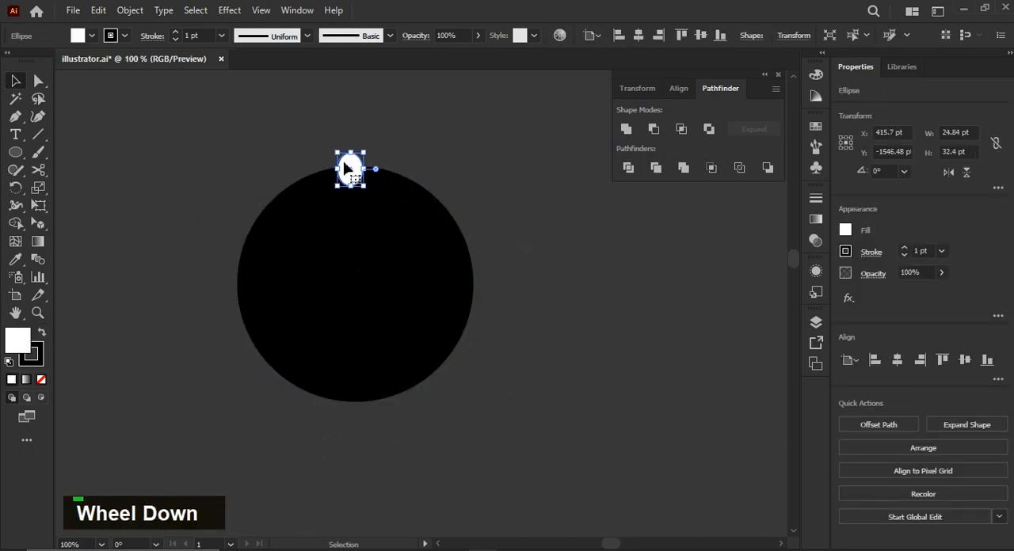
drag(352, 173, 356, 165)
Create a copy of the small white ellipse rotated by 360/10 degrees about the centre of the black circle.
key(r)
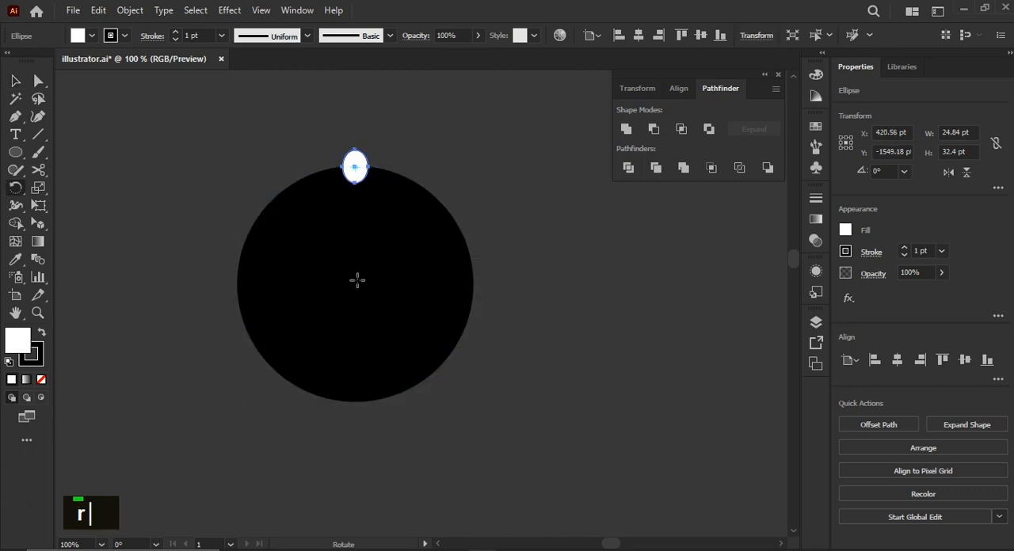
key(ctrl)
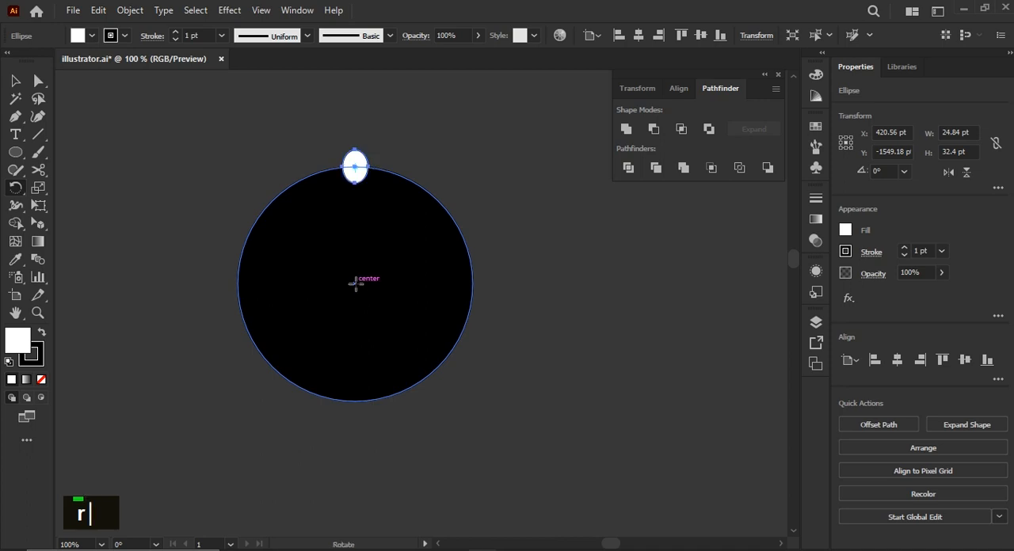
alt+click(356, 284)
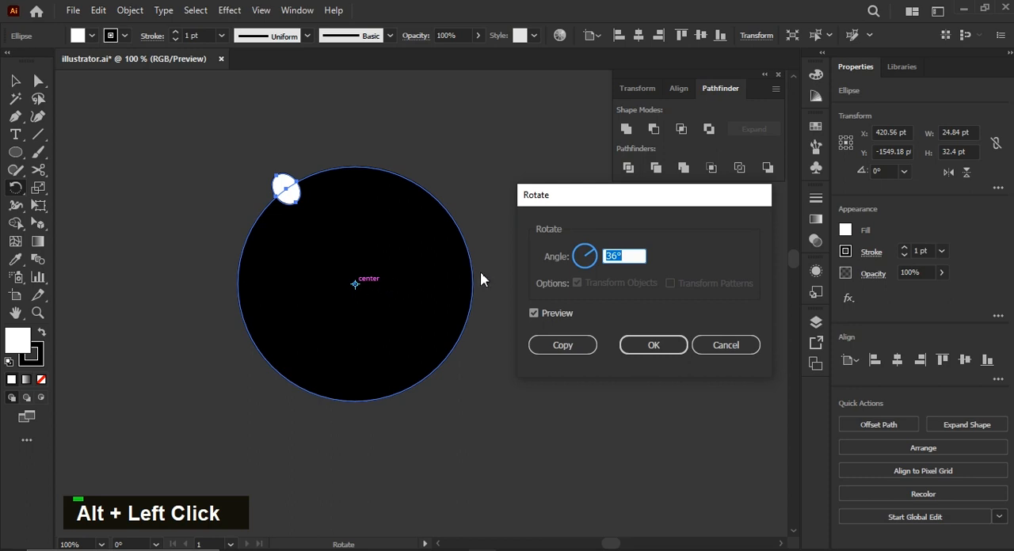
text(360/)
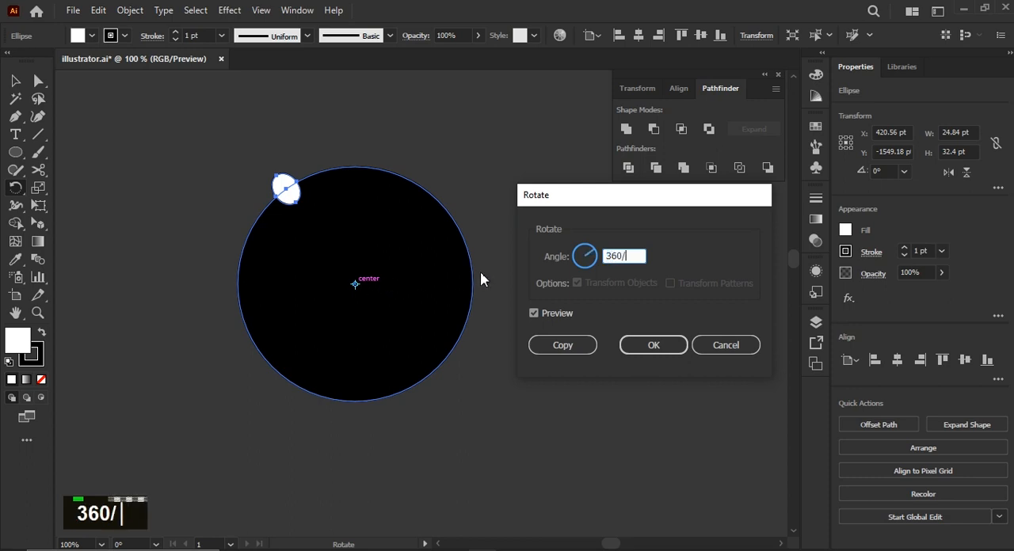
text(10)
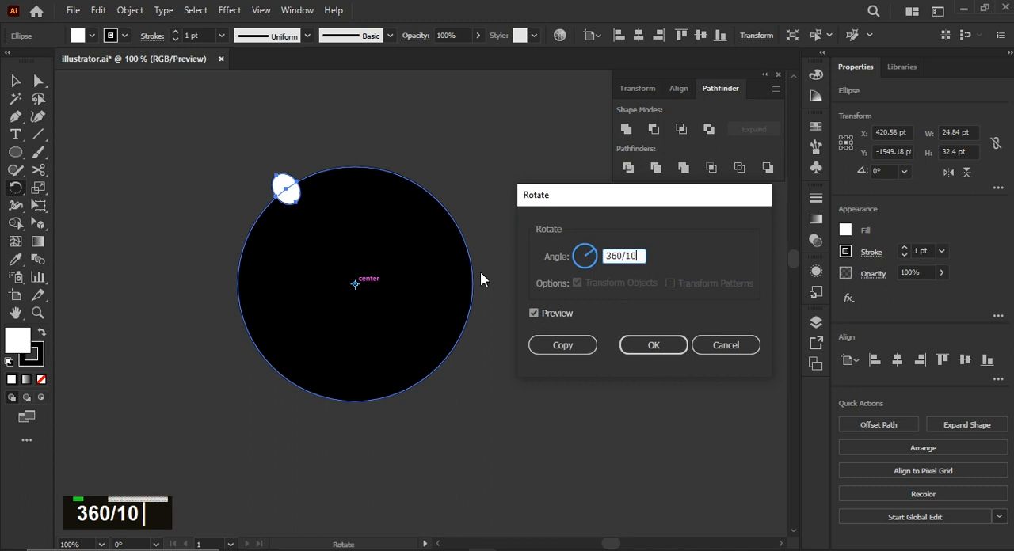
click(562, 345)
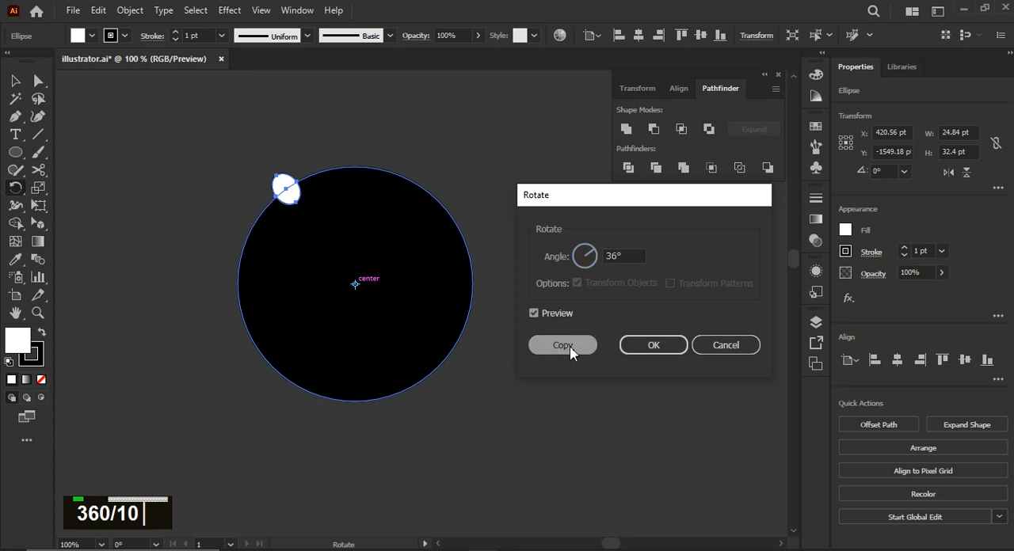
Repeat the rotated copy until ten white ellipses are evenly spaced around the black circle, and clear the selection.
key(ctrl+d)
key(ctrl+d)
key(ctrl+d)
key(ctrl+d)
key(ctrl+d)
key(ctrl+d)
key(ctrl+d)
key(ctrl+d)
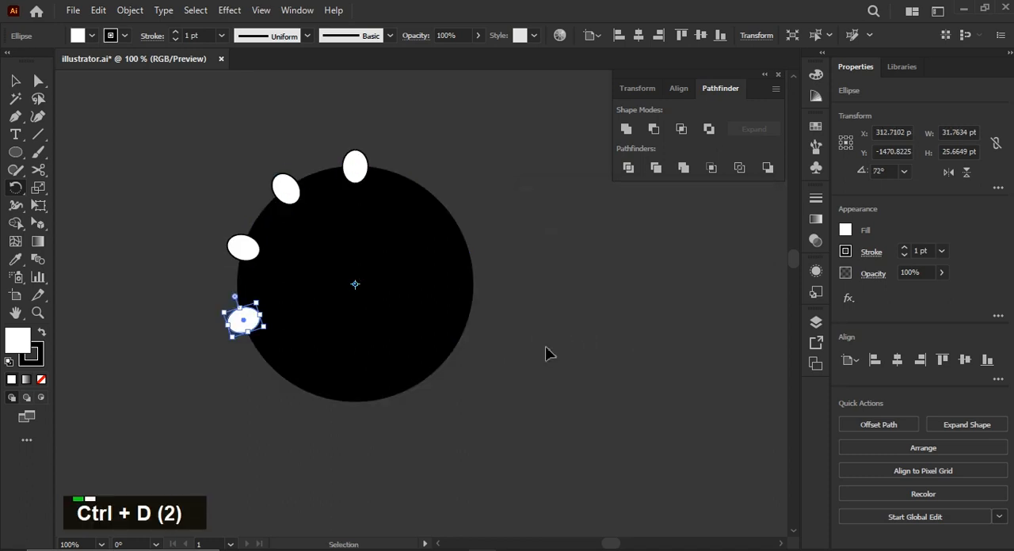
key(v)
click(484, 235)
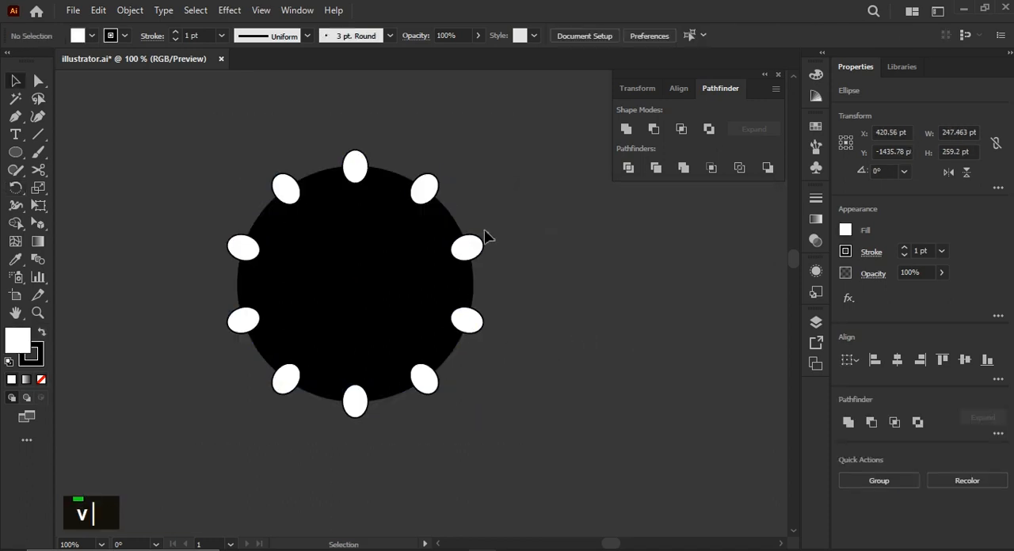
Draw a white circle about 60 pt across and place it to the right of the large black circle.
click(15, 152)
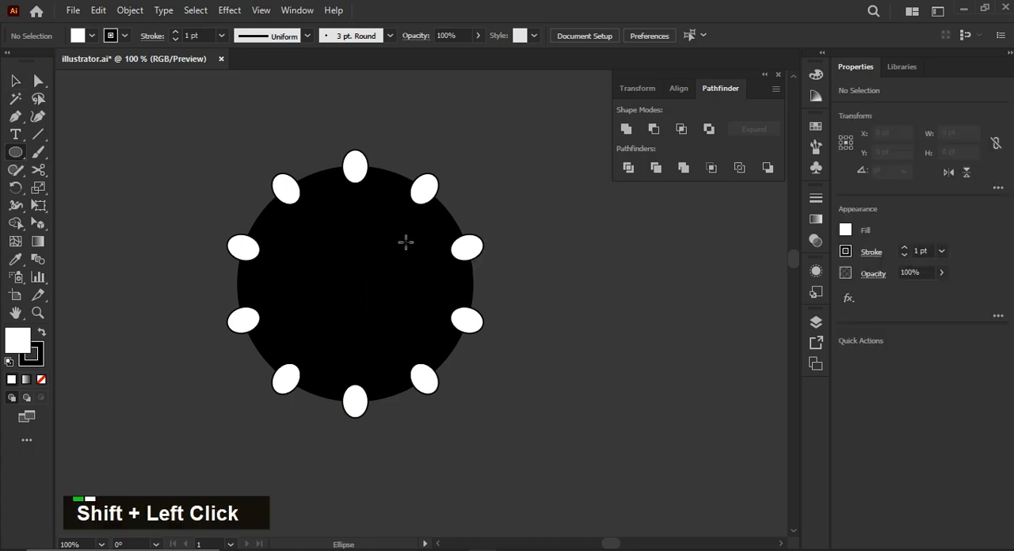
drag(405, 242, 342, 303)
key(v)
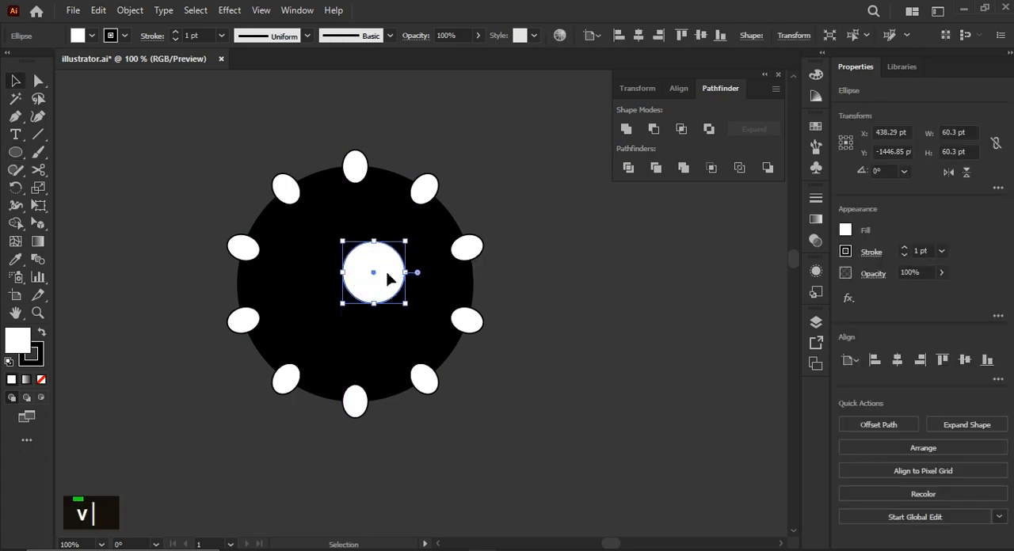
drag(389, 277, 631, 280)
Subtract the ten white ellipses from the large black circle with Minus Front to notch its edge.
drag(154, 115, 513, 398)
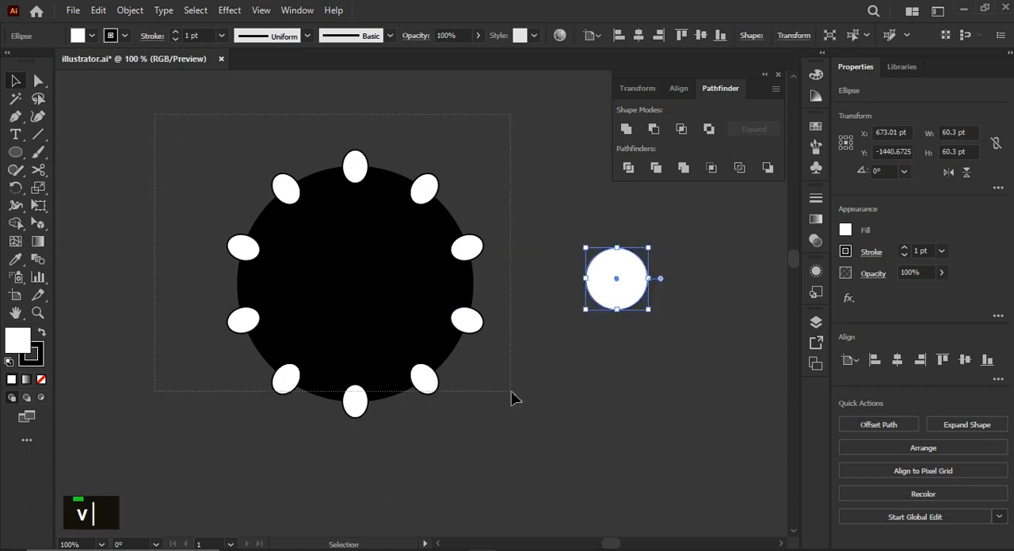
drag(530, 438, 532, 439)
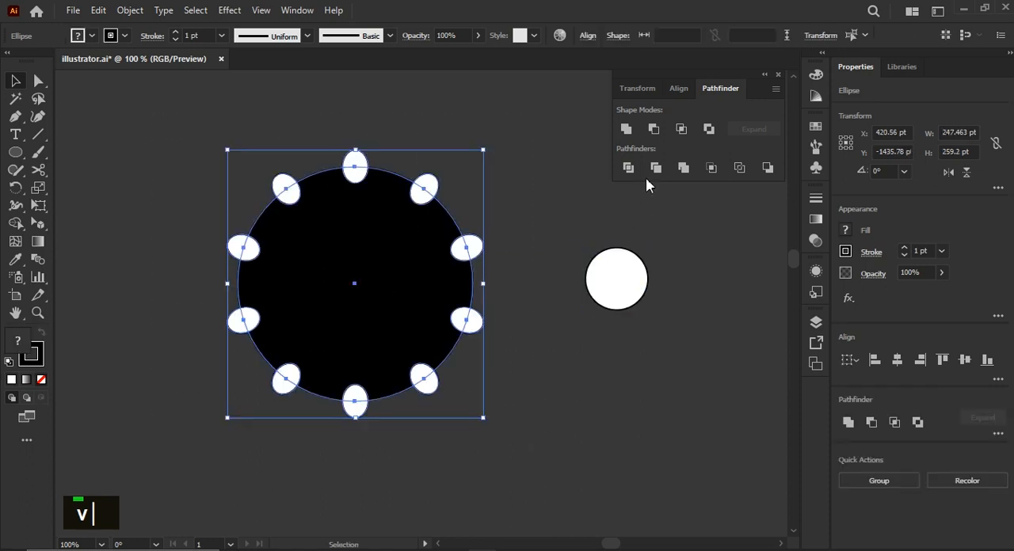
click(652, 130)
click(554, 373)
Centre the white circle on the notched black shape in both directions and cut it out with Minus Front.
drag(607, 301, 377, 288)
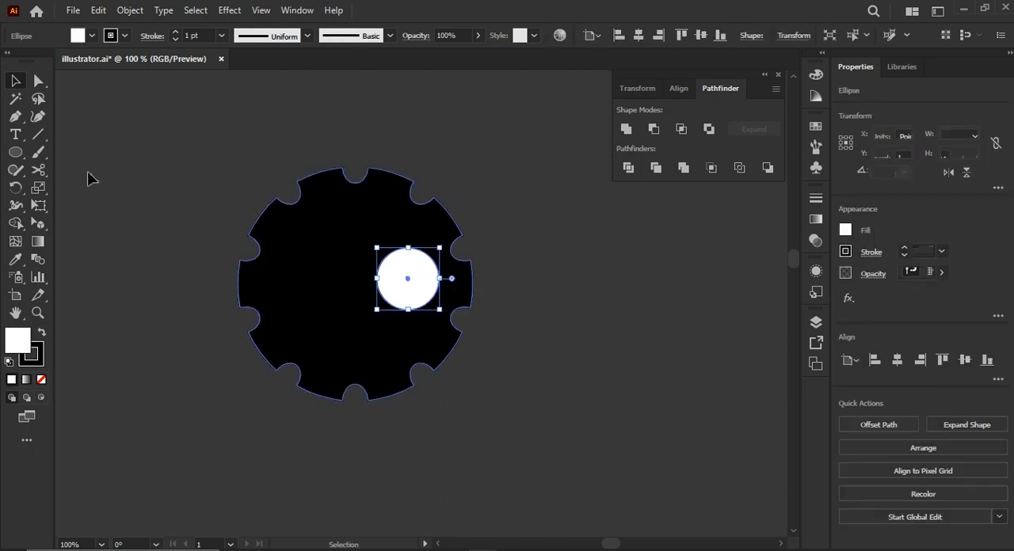
drag(167, 170, 508, 424)
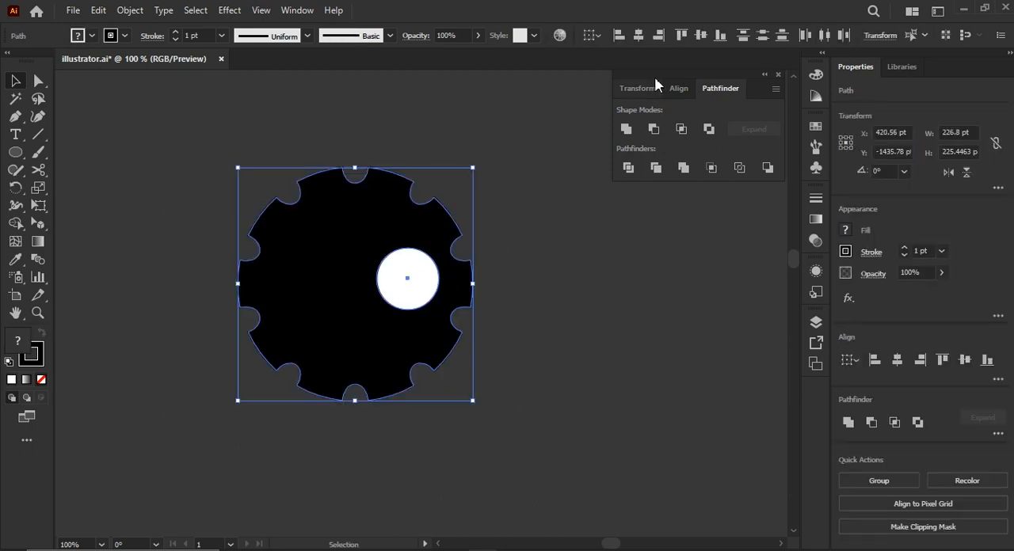
click(638, 34)
click(700, 35)
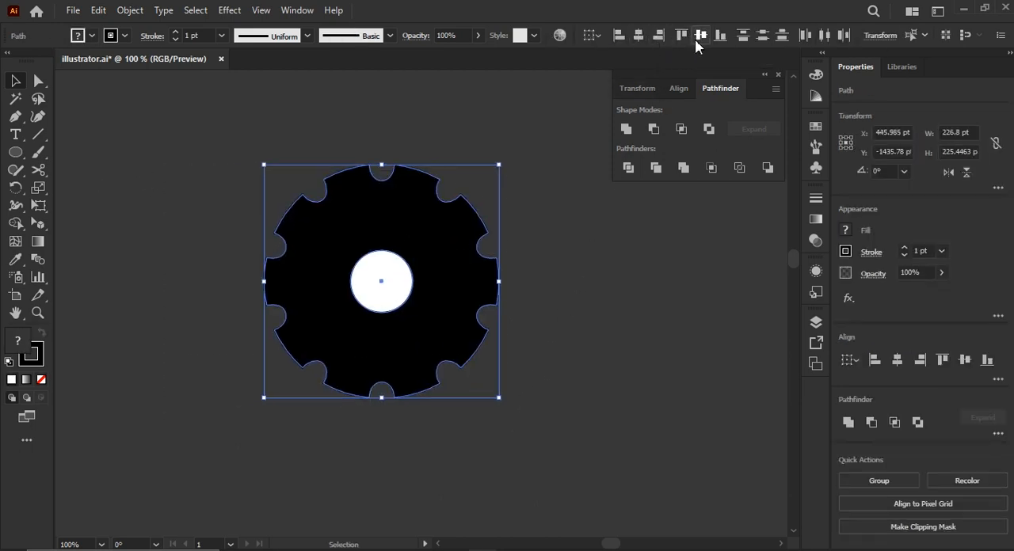
click(653, 128)
click(607, 264)
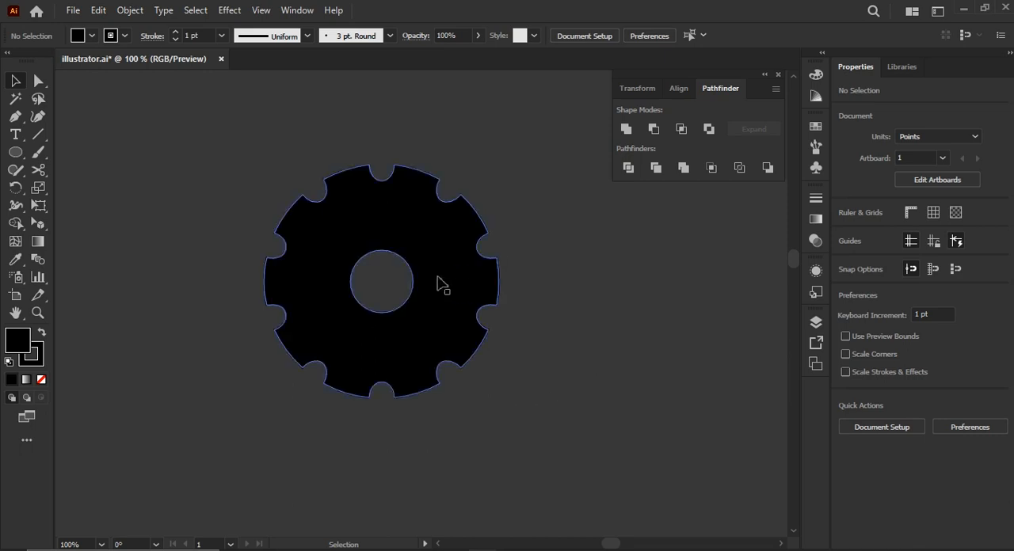
Move the finished gear shape aside to the left and draw a circle about 150 pt across in the empty area beside it.
drag(438, 282, 230, 275)
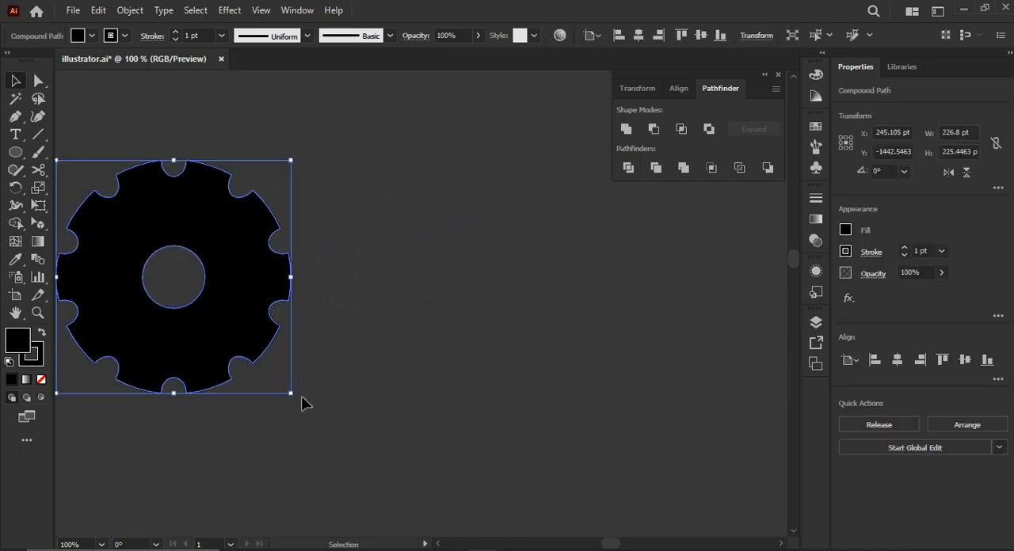
click(15, 151)
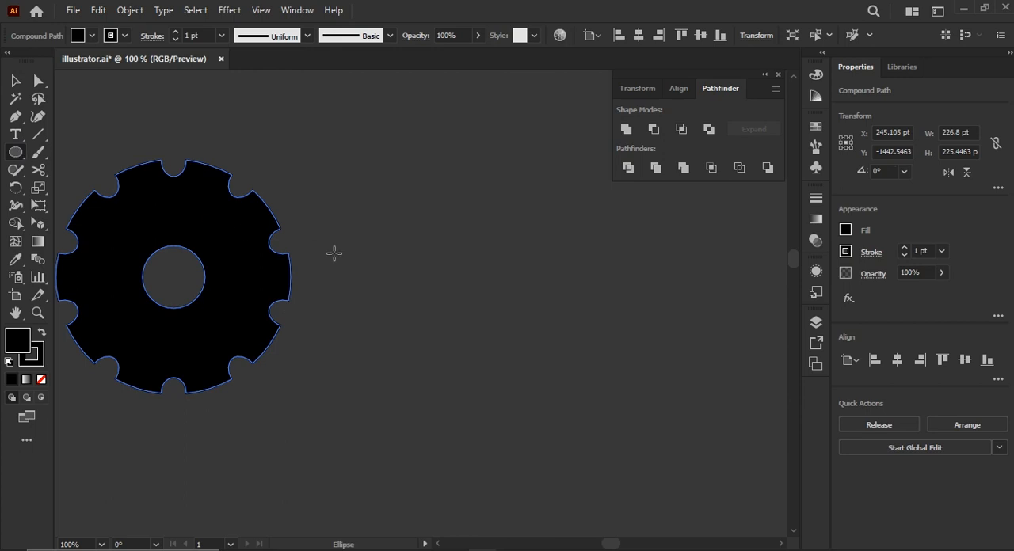
scroll(335, 251, right, 5)
drag(585, 215, 441, 375)
key(ctrl+z)
drag(506, 208, 351, 362)
Give the new circle the default white fill and black stroke, and place a copy of it to its right.
key(v)
drag(459, 297, 351, 333)
key(d)
click(438, 384)
drag(397, 324, 535, 315)
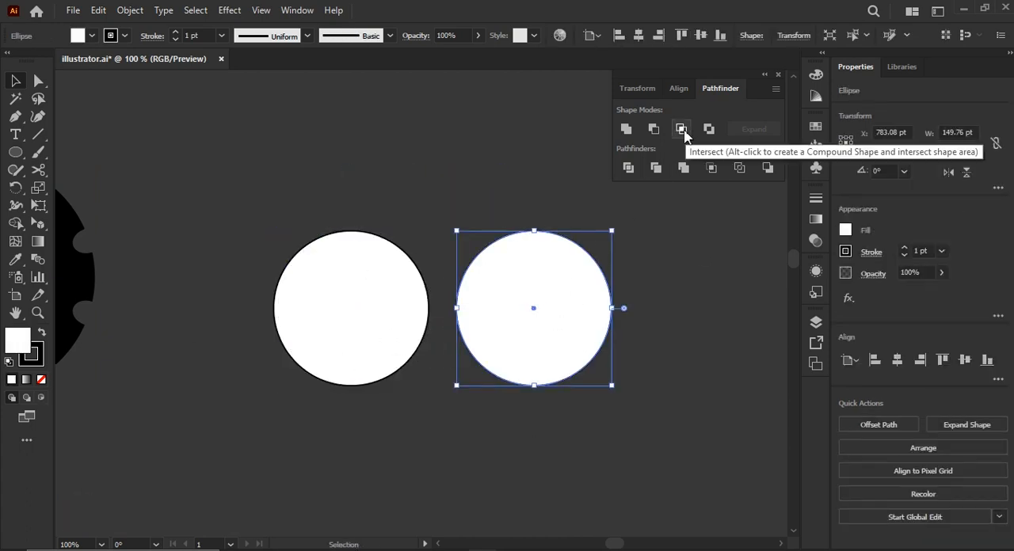
Slide the right circle slightly over the left one, and give both circles no fill and a 2 pt stroke.
click(592, 459)
drag(547, 347, 495, 347)
key(ctrl+a)
click(845, 230)
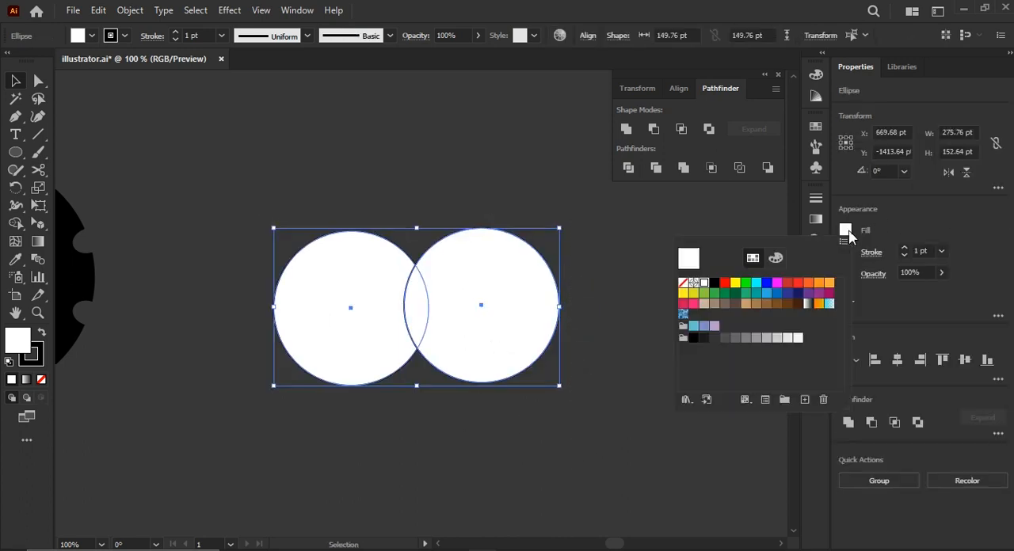
click(683, 283)
double_click(903, 251)
click(481, 370)
Try Intersect on the two overlapping circles and undo it.
scroll(482, 371, up, 1)
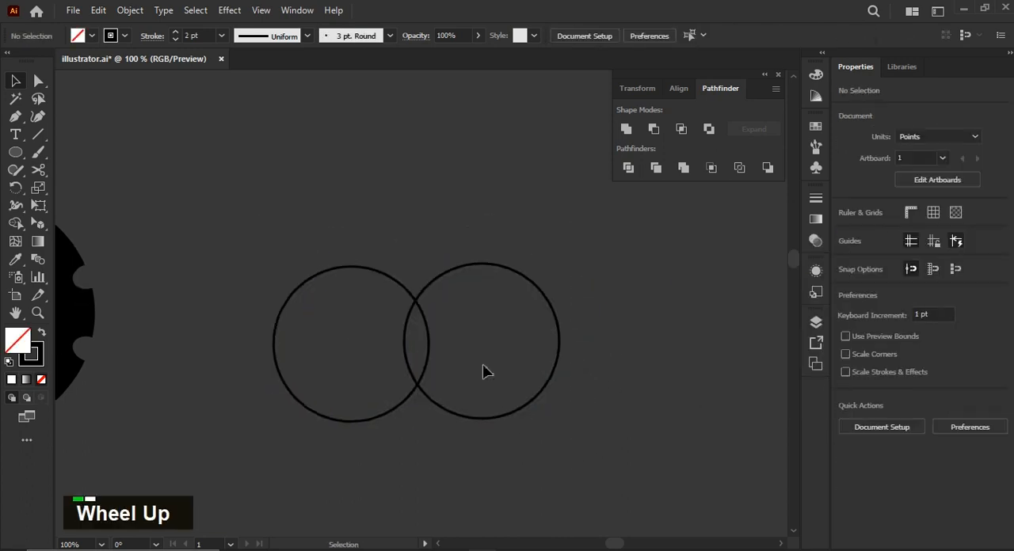
alt+scroll(459, 355, up, 2)
alt+scroll(483, 355, down, 1)
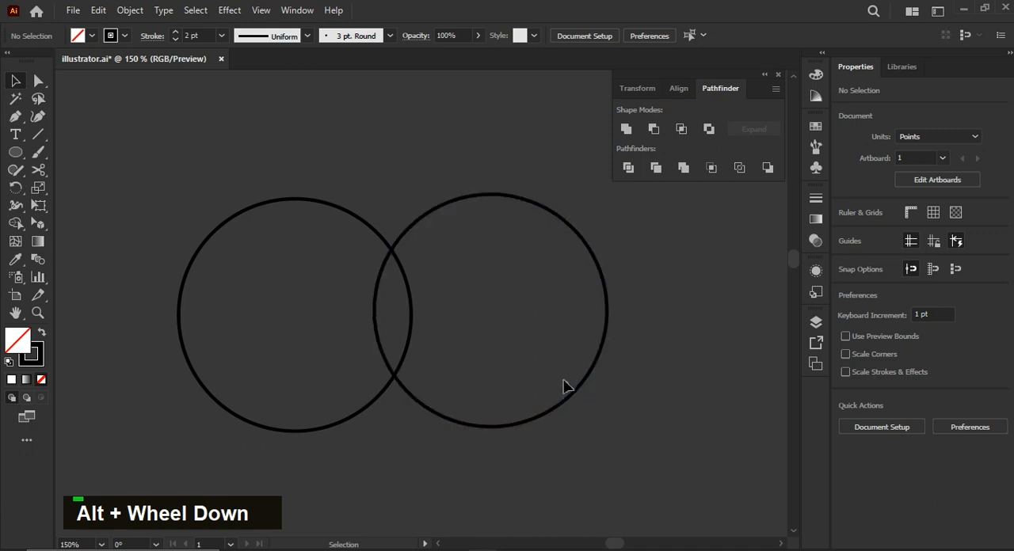
key(ctrl+a)
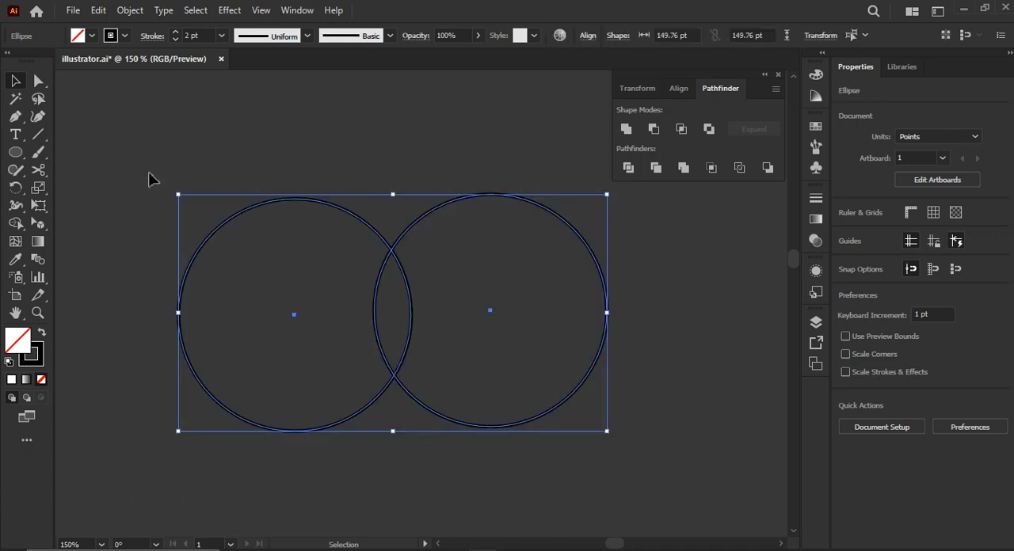
click(681, 130)
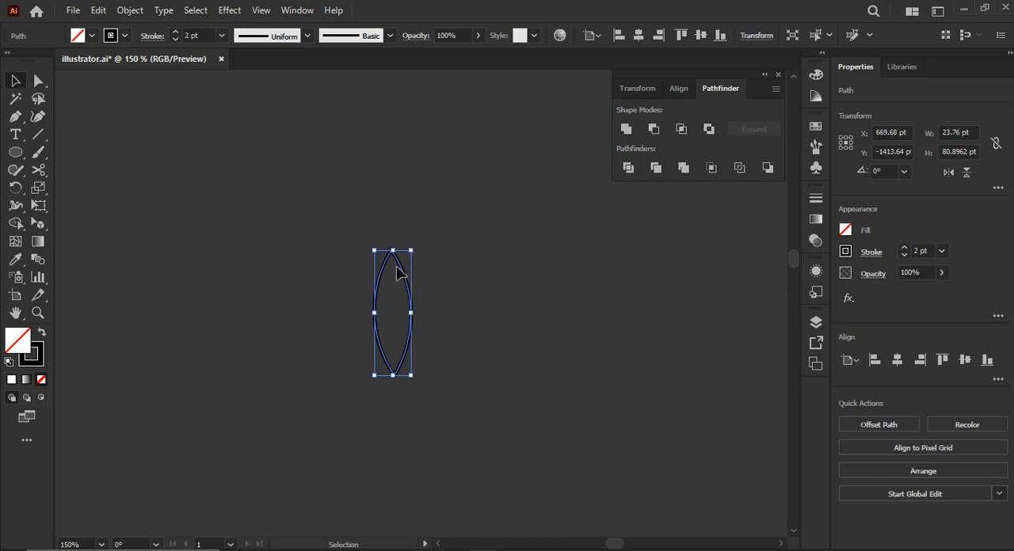
key(ctrl+z)
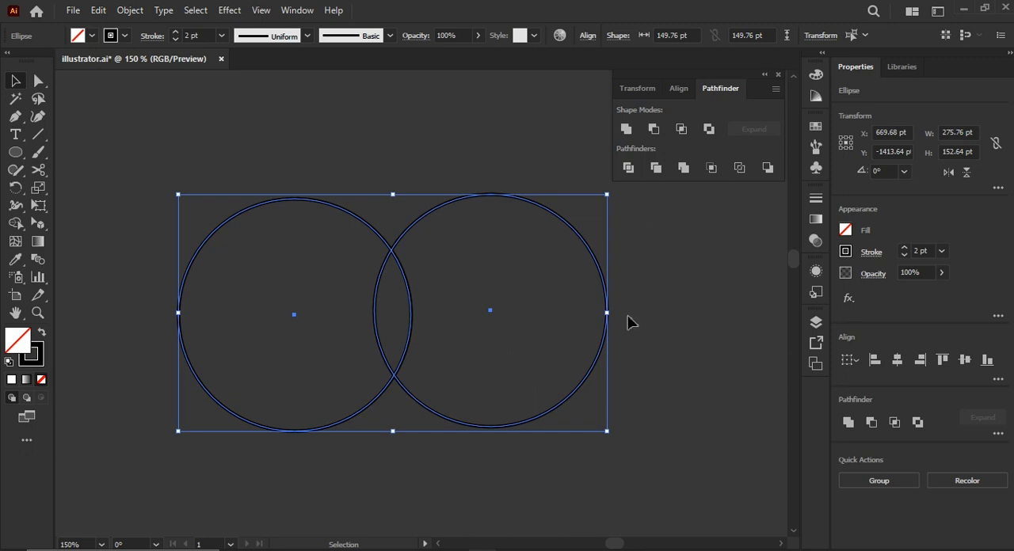
Place a copy of the right circle above the pair and move the right circle inward so all three overlap.
click(600, 342)
drag(600, 342, 496, 252)
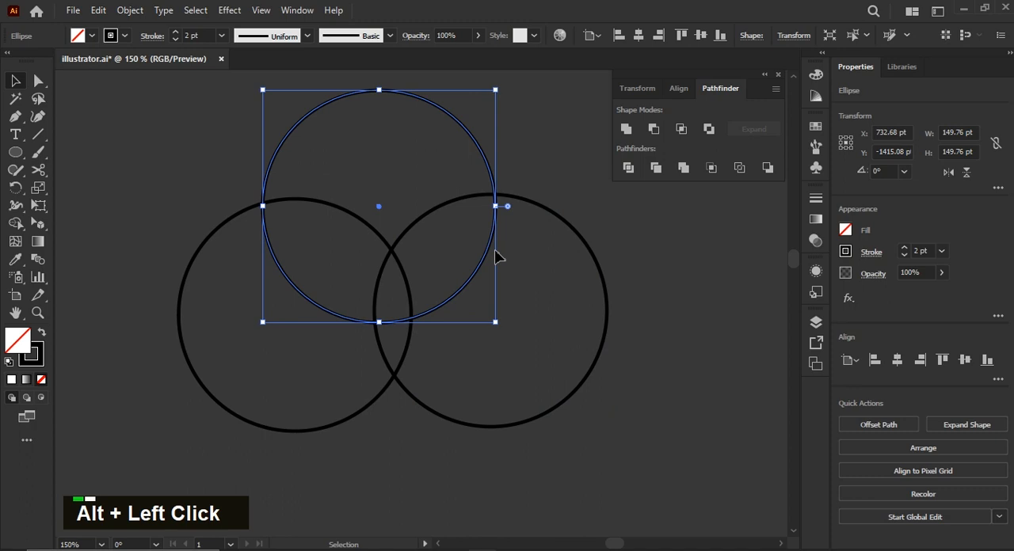
click(657, 355)
drag(608, 295, 544, 317)
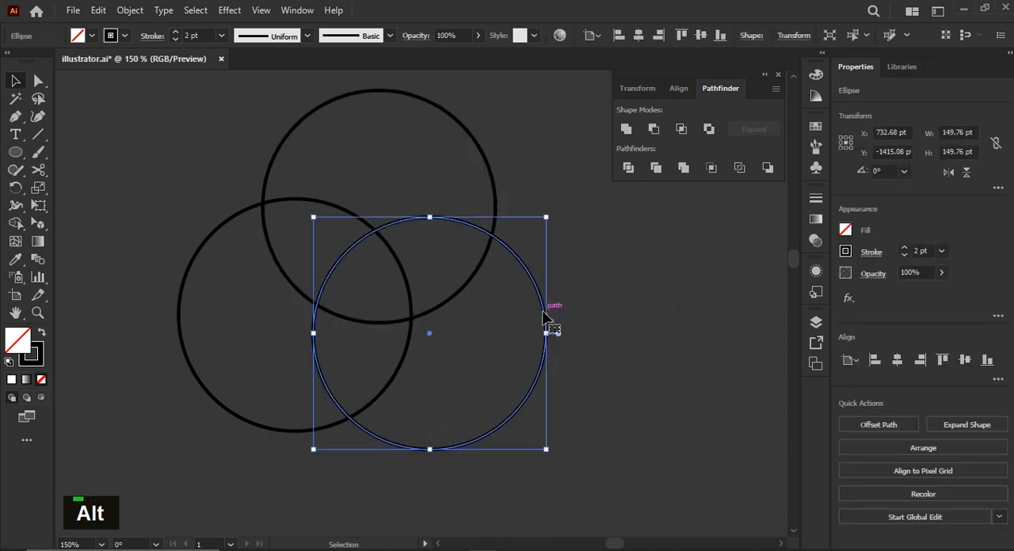
click(705, 330)
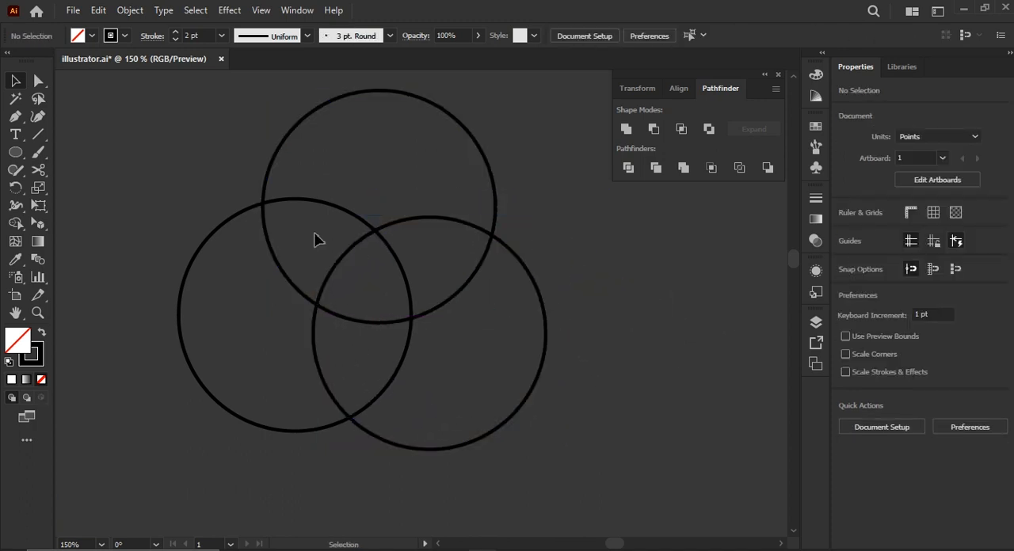
Try Intersect on the three overlapping circles, and undo it along with the added third circle.
drag(182, 157, 604, 465)
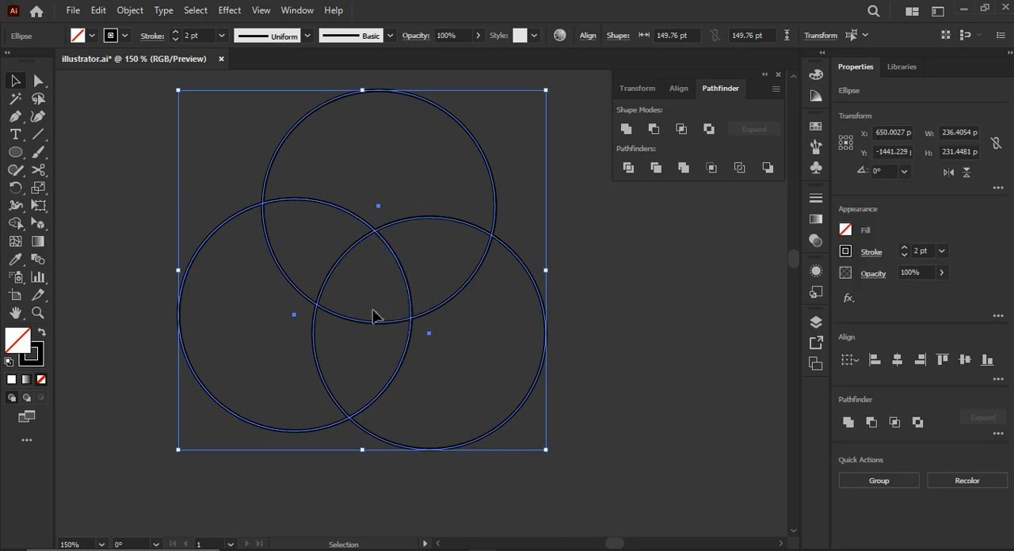
click(680, 130)
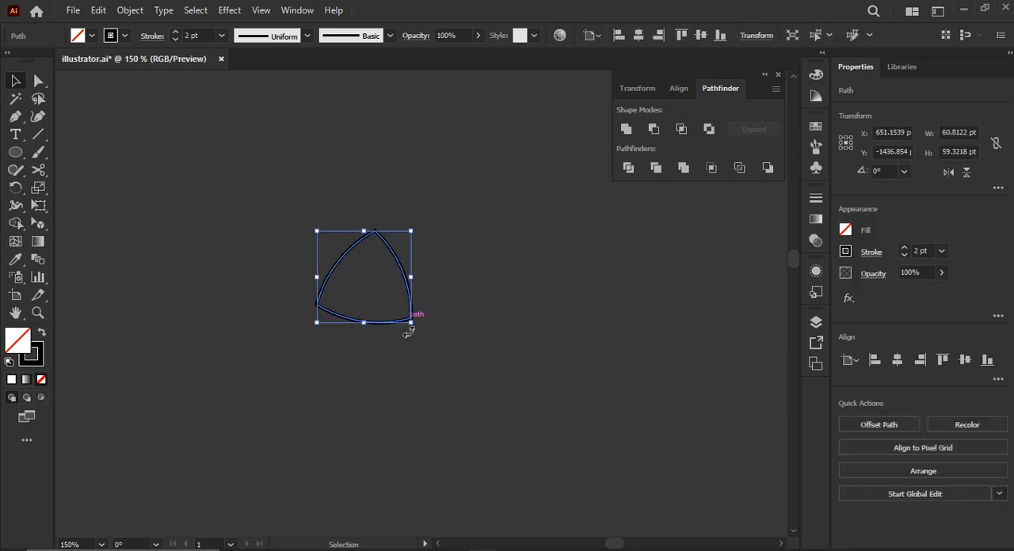
key(ctrl+z)
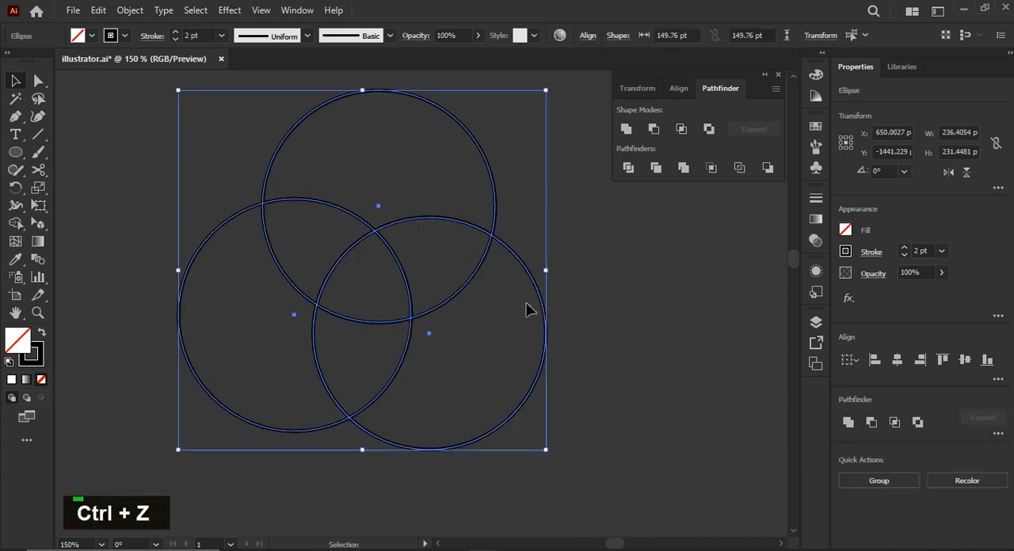
key(ctrl+z)
key(ctrl+z)
key(ctrl+z)
Overlap the right circle level with the left one, spanning about 236 pt together, and combine them with Exclude.
drag(600, 271, 539, 289)
click(704, 273)
click(658, 282)
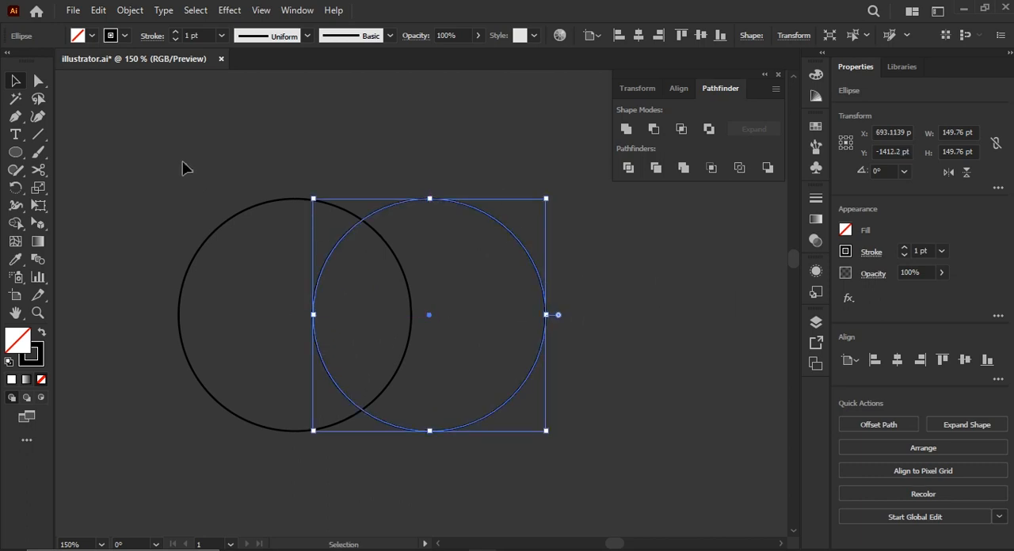
key(ctrl+a)
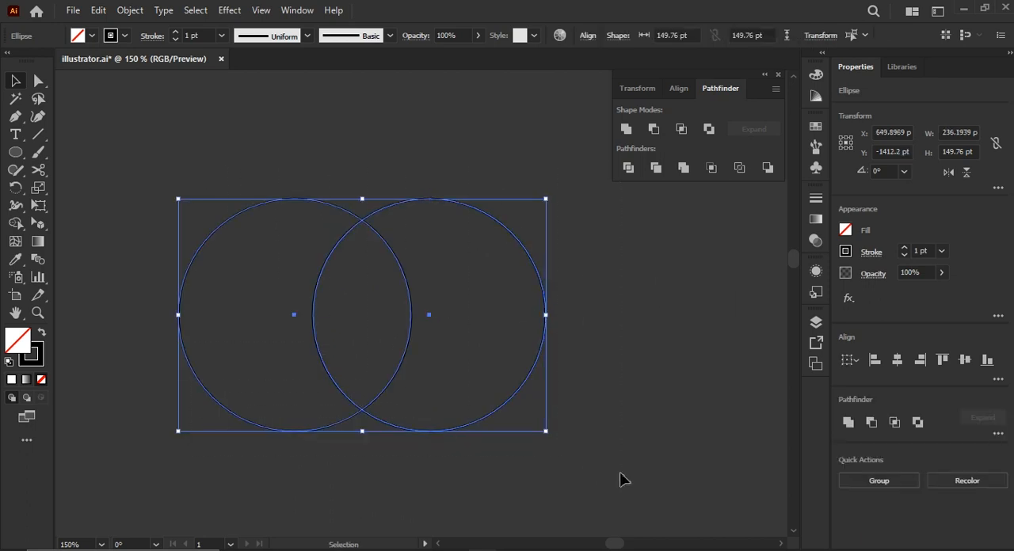
click(709, 129)
click(591, 298)
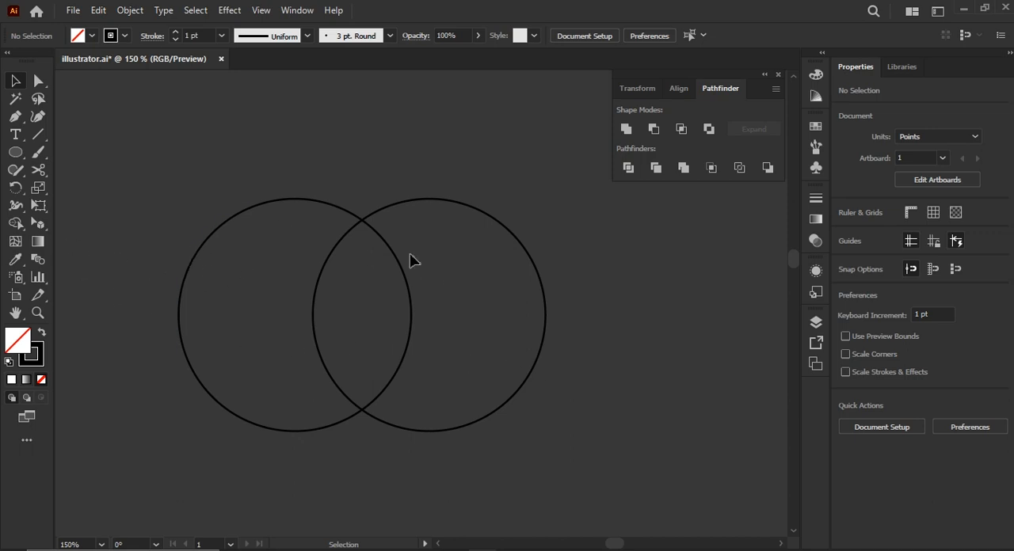
Ungroup the excluded circles, pull the right crescent away from the left one, and undo these changes.
drag(355, 211, 344, 219)
right_click(347, 343)
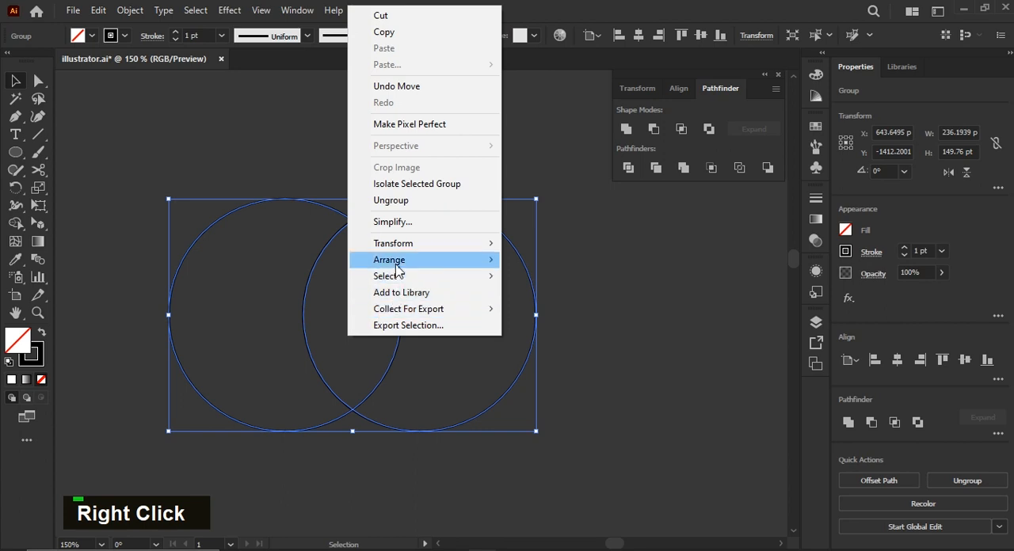
click(402, 203)
click(492, 250)
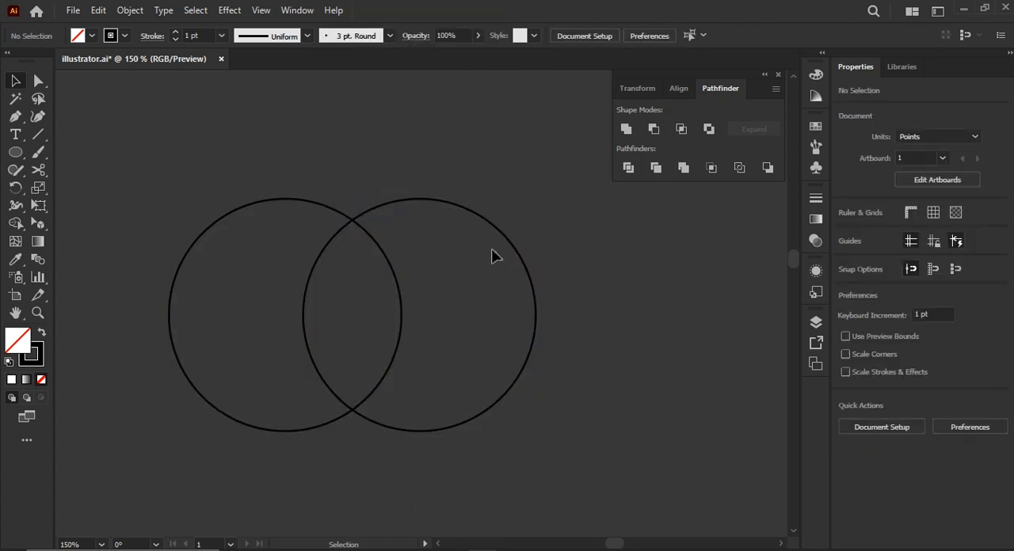
drag(502, 233, 604, 254)
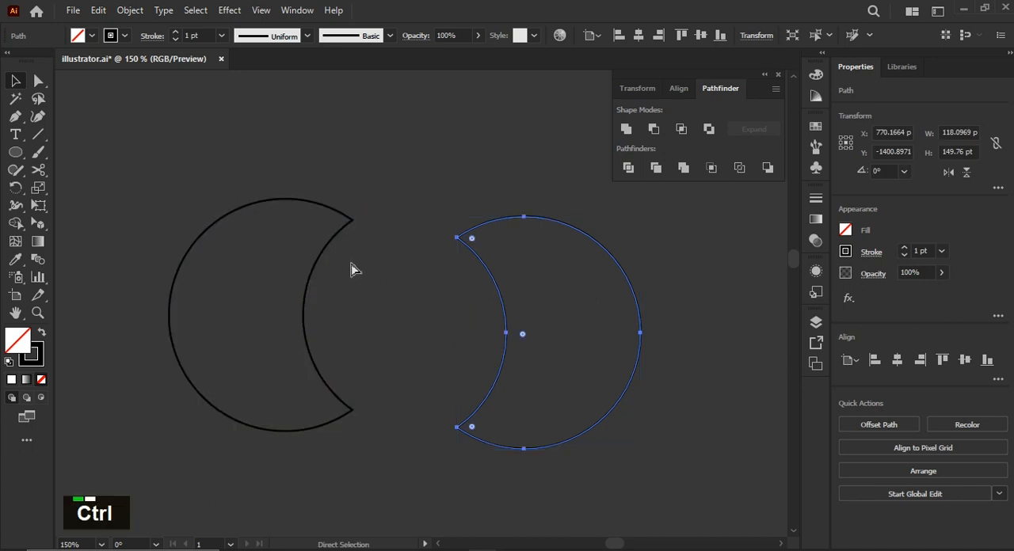
key(ctrl+z)
key(ctrl+z)
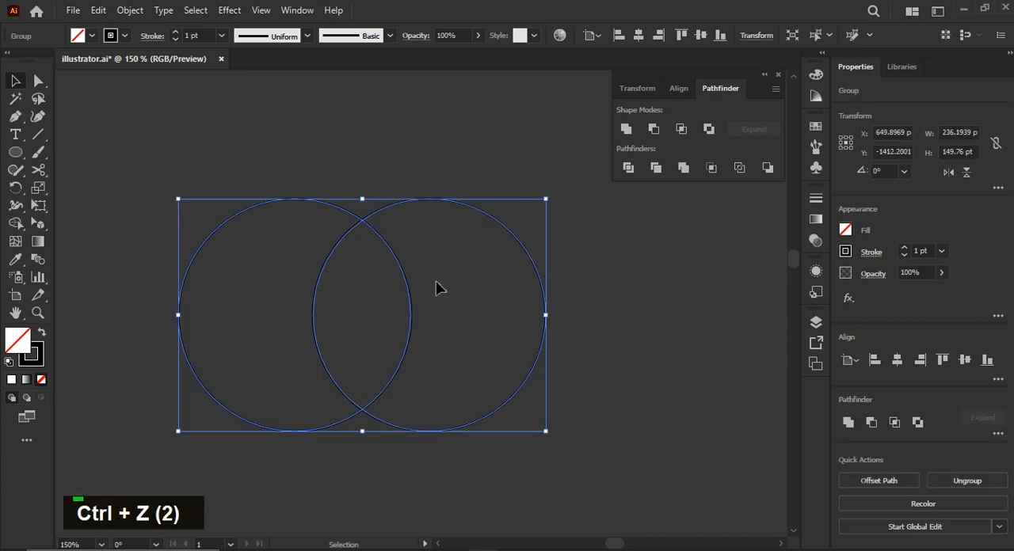
Apply the default white fill and black stroke, and shrink the right circle to about 97 pt, overlapping the left one's right edge.
click(9, 363)
click(473, 459)
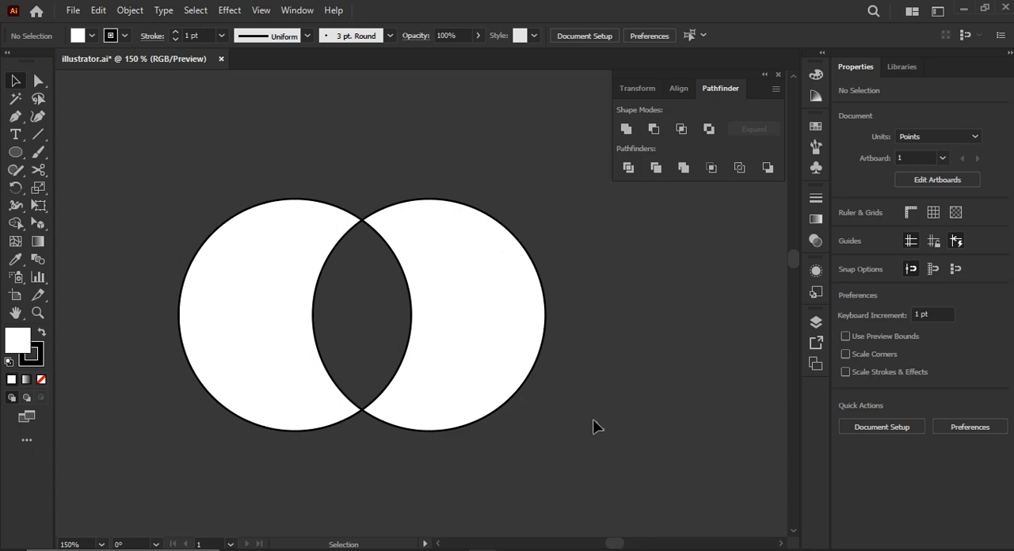
drag(406, 377, 479, 373)
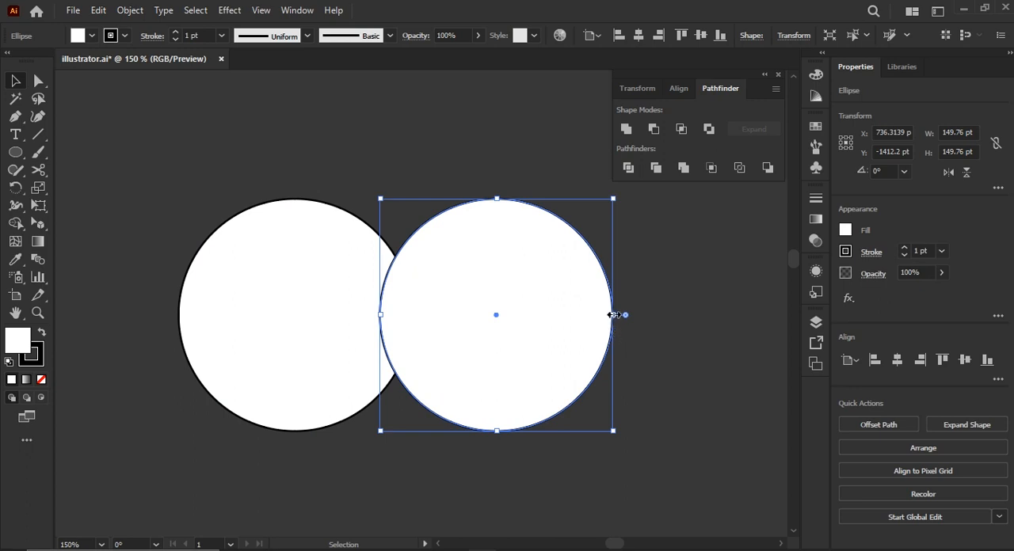
drag(613, 314, 448, 300)
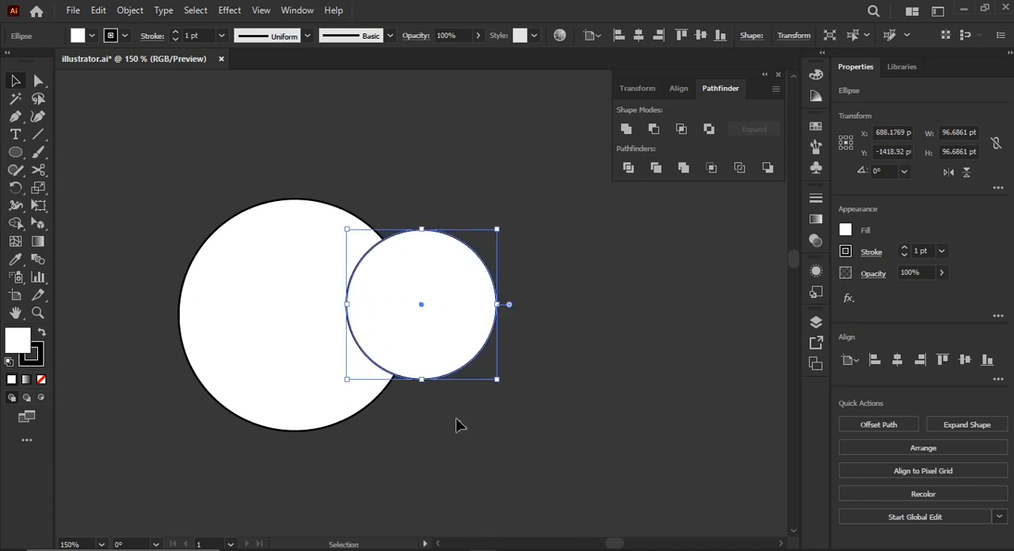
Combine the large circle and the smaller overlapping circle into a Unite compound shape.
drag(233, 333, 146, 180)
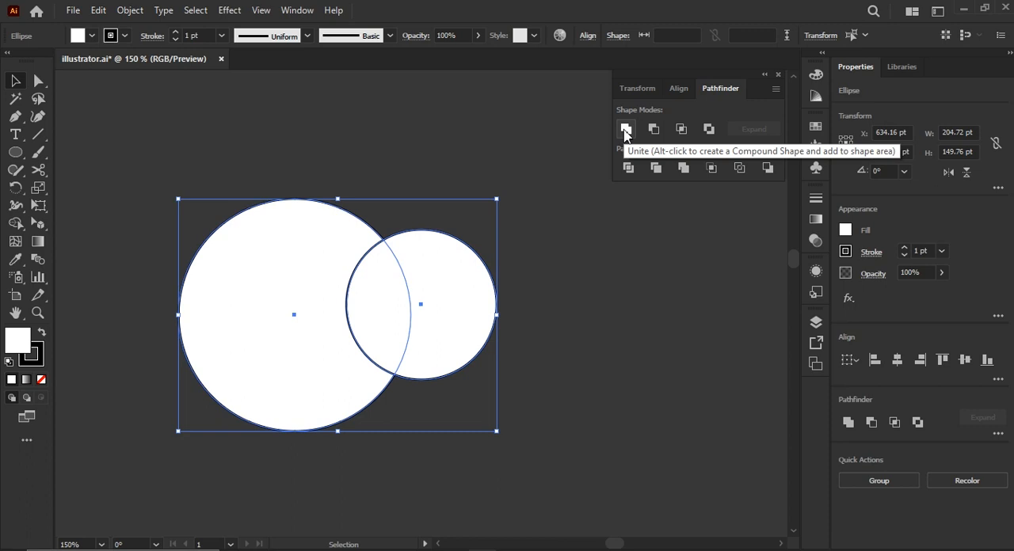
key(alt)
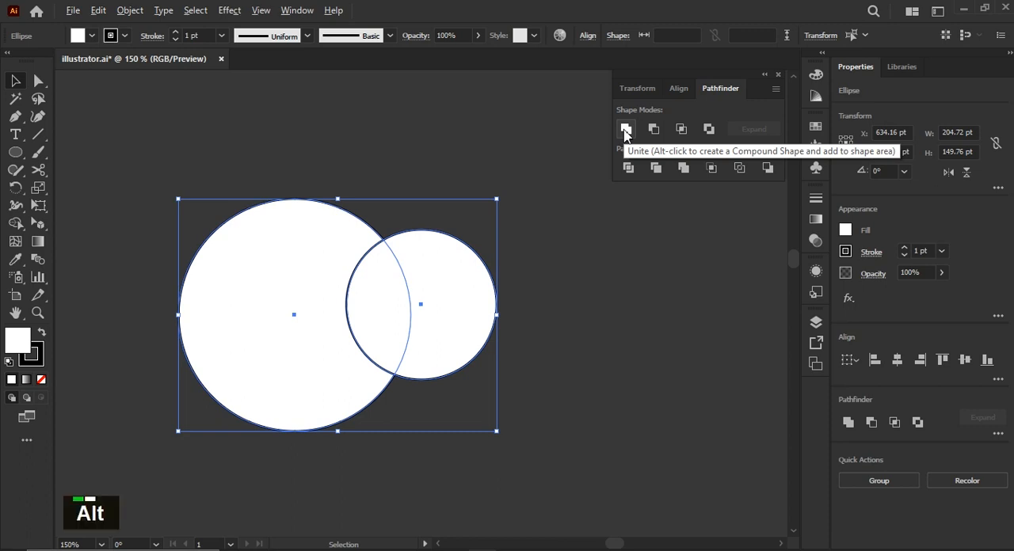
alt+click(625, 129)
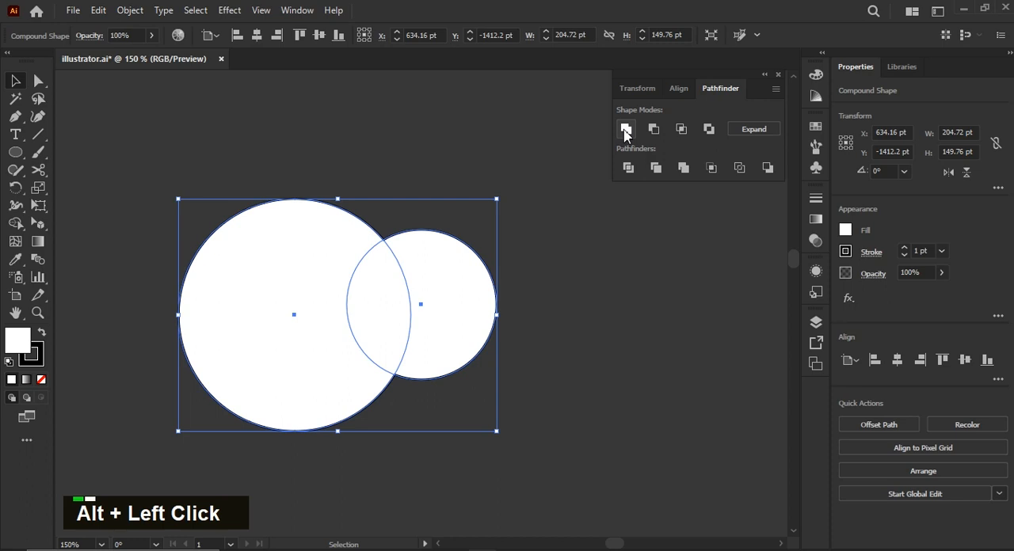
alt+click(541, 345)
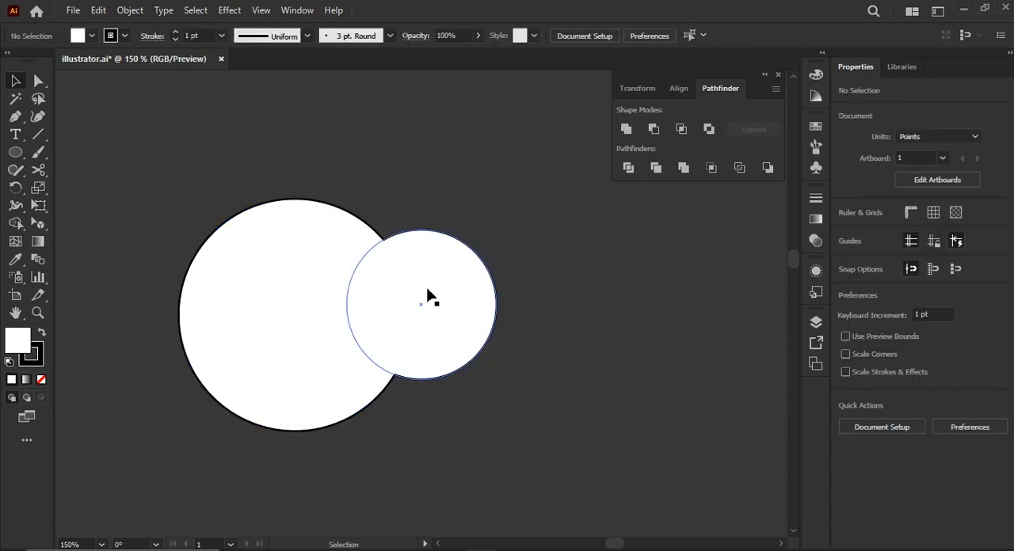
Shift the smaller circle further into the large one within the compound shape, making the whole shape about 177 pt wide.
scroll(387, 244, up, 4)
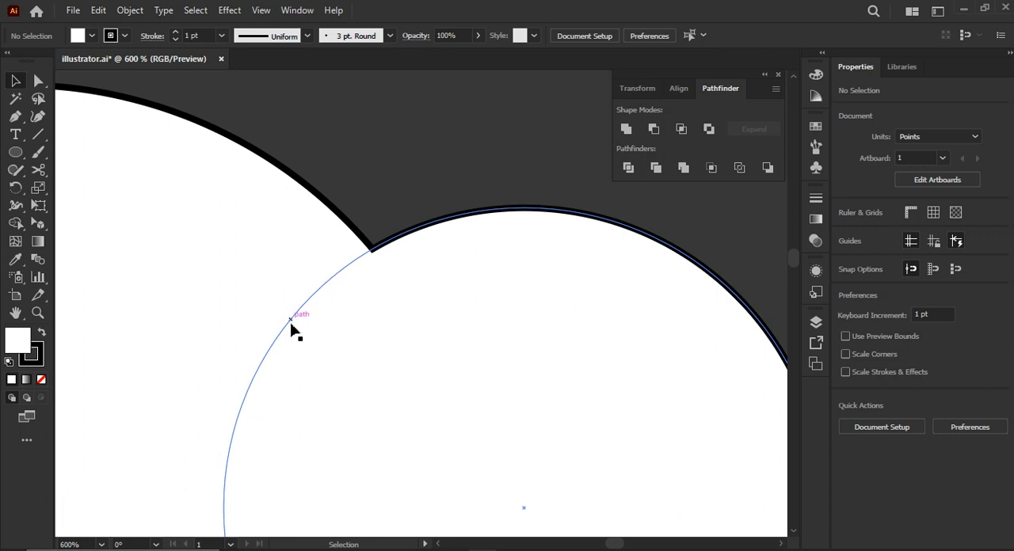
scroll(289, 329, down, 3)
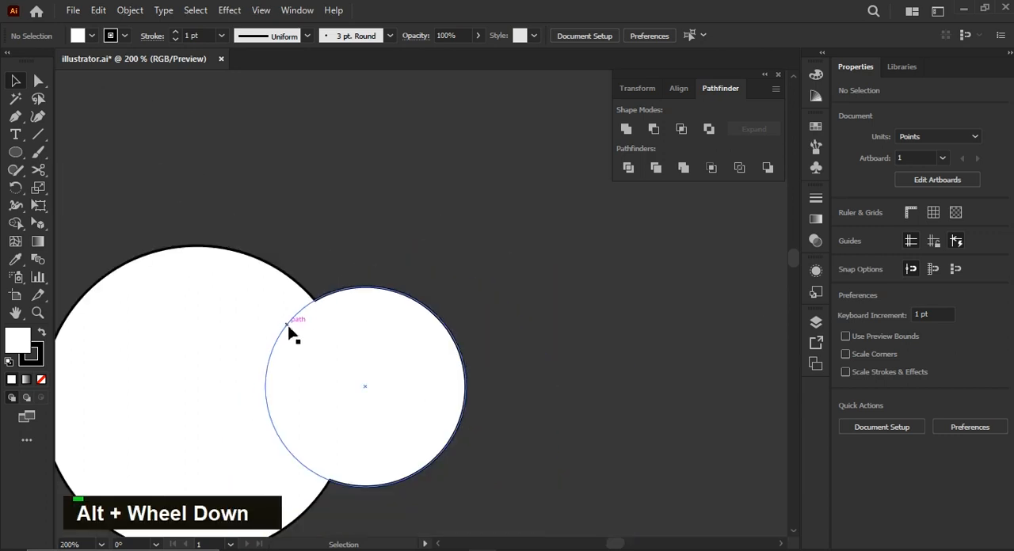
scroll(288, 326, down, 1)
scroll(311, 331, left, 1)
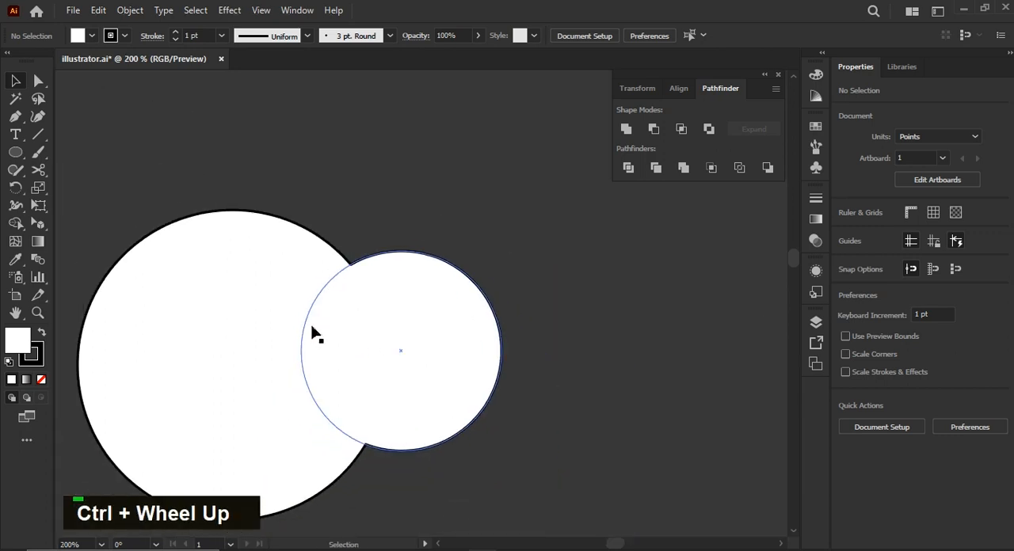
scroll(312, 333, down, 1)
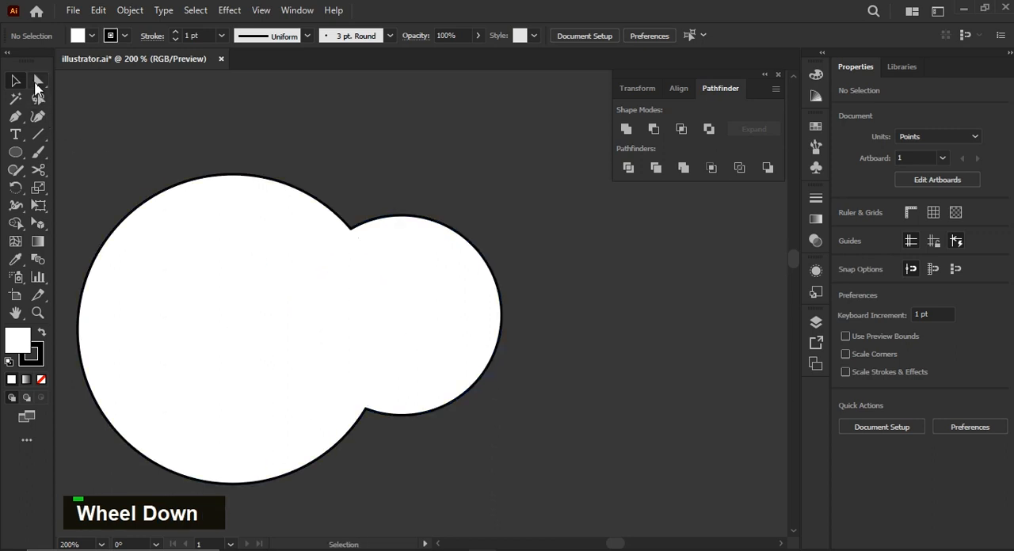
click(38, 80)
drag(383, 274, 324, 259)
scroll(443, 366, down, 1)
scroll(419, 369, down, 1)
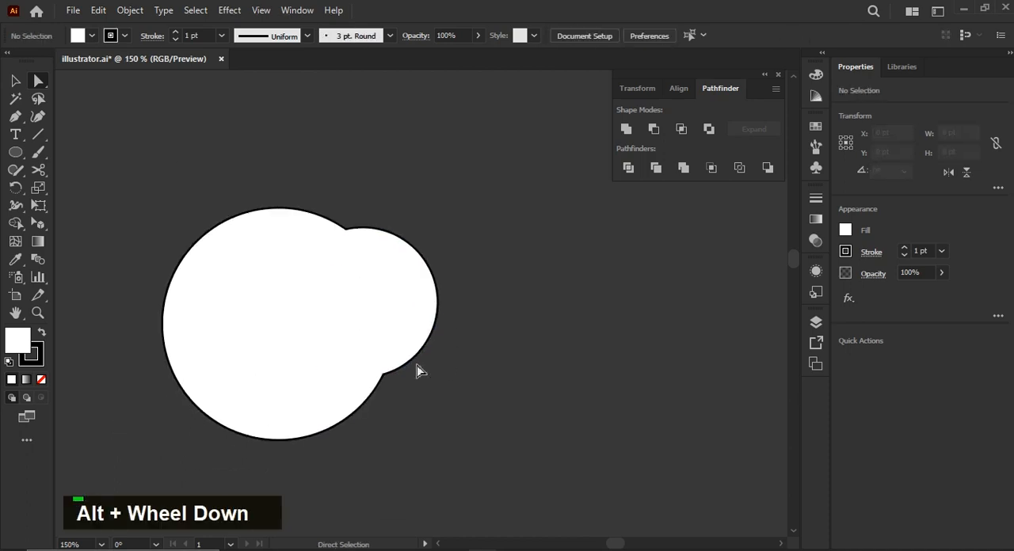
click(15, 80)
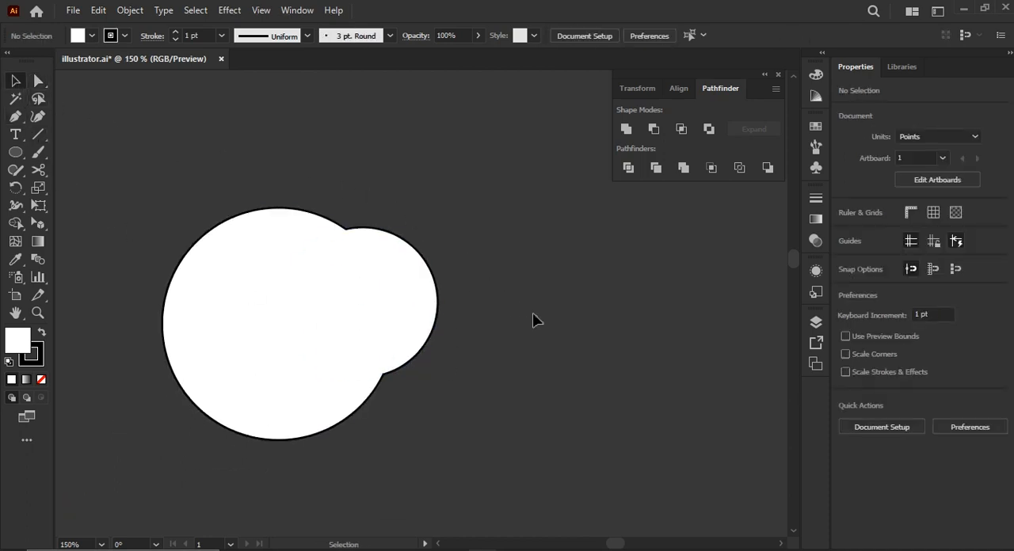
Expand the united compound shape into a single path and inspect its merged outline.
drag(518, 420, 247, 216)
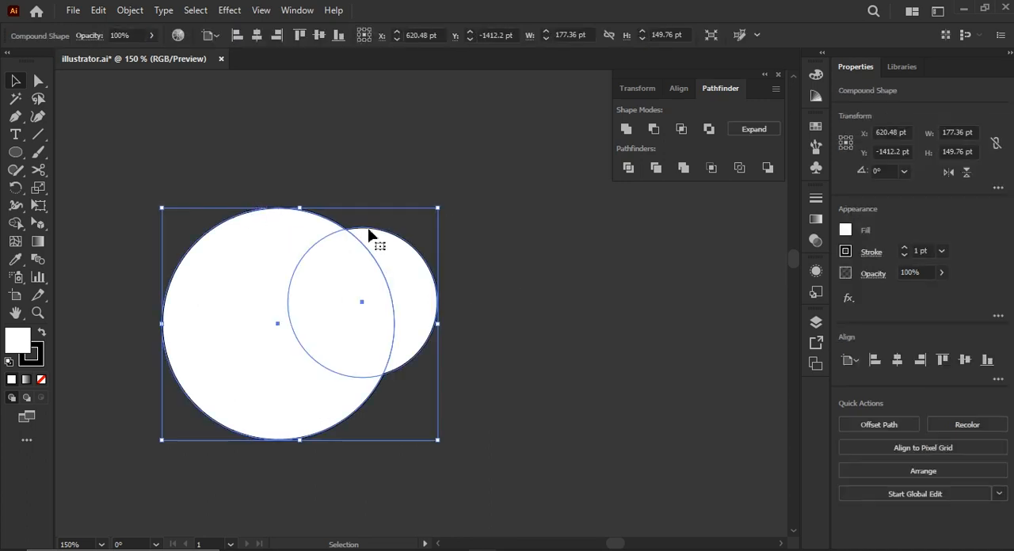
click(765, 131)
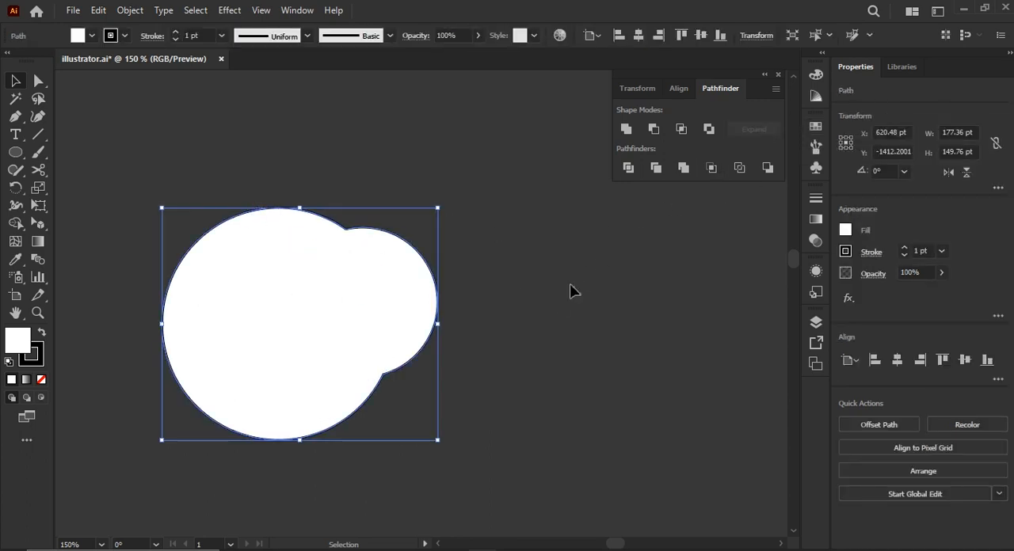
click(449, 310)
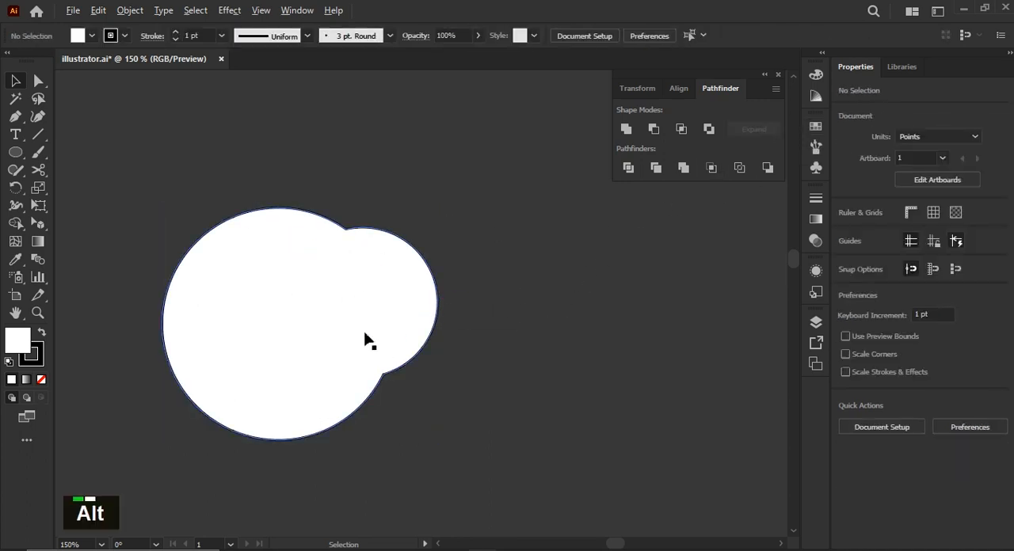
alt+scroll(364, 339, up, 2)
scroll(402, 406, up, 1)
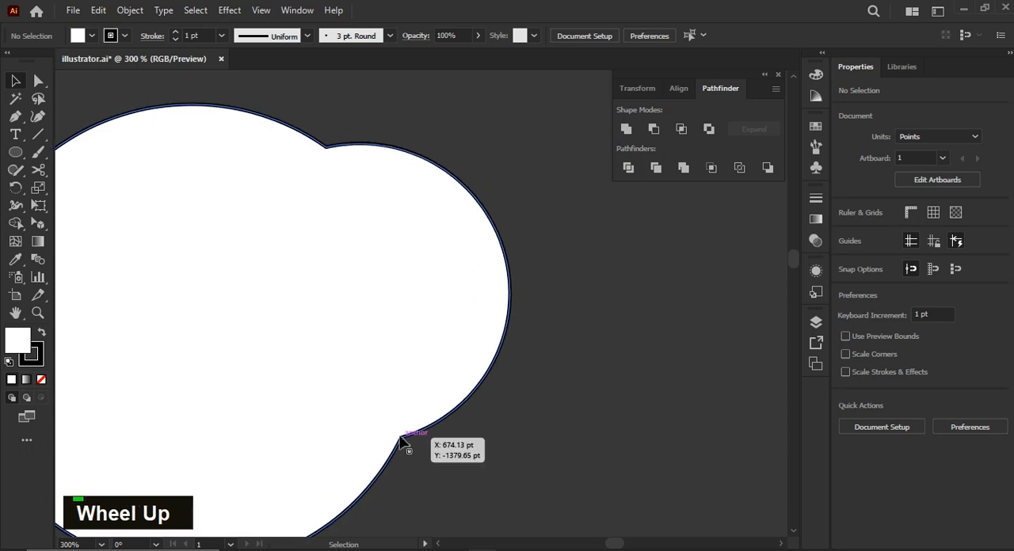
alt+scroll(310, 351, down, 2)
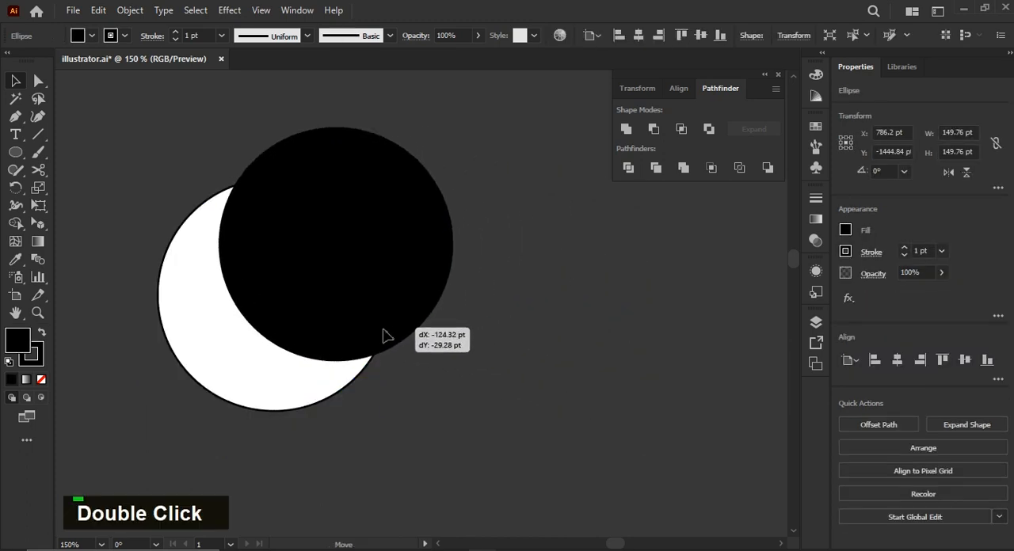
Place a black circle about 141 pt wide over the white circle, offset toward its upper right.
drag(383, 335, 354, 322)
drag(420, 115, 405, 130)
drag(296, 231, 298, 264)
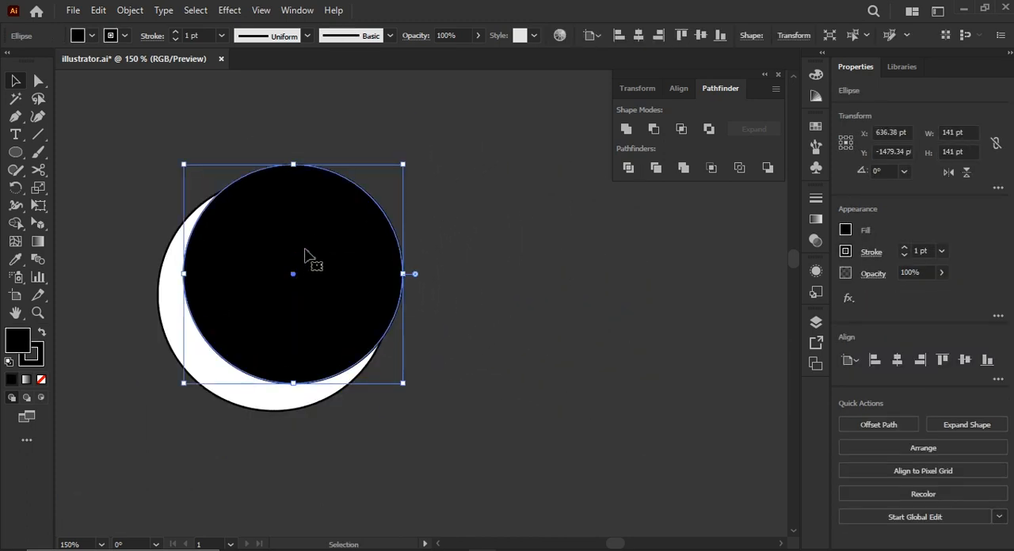
alt+click(654, 131)
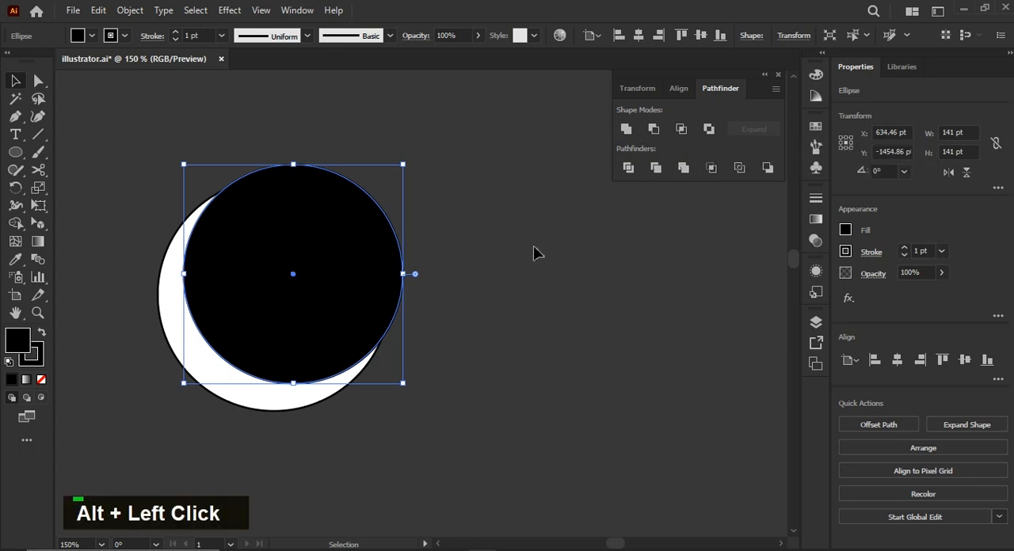
alt+click(653, 129)
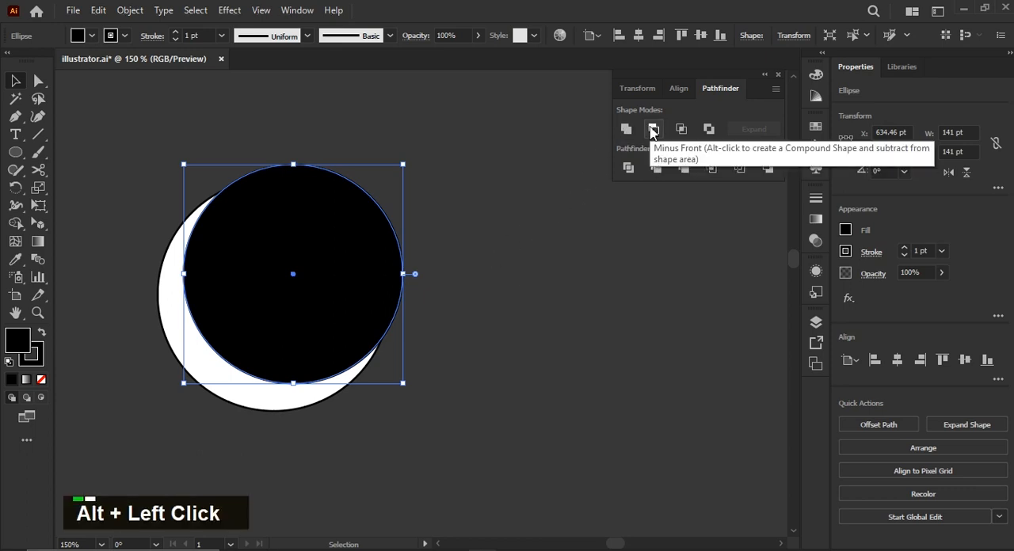
click(535, 232)
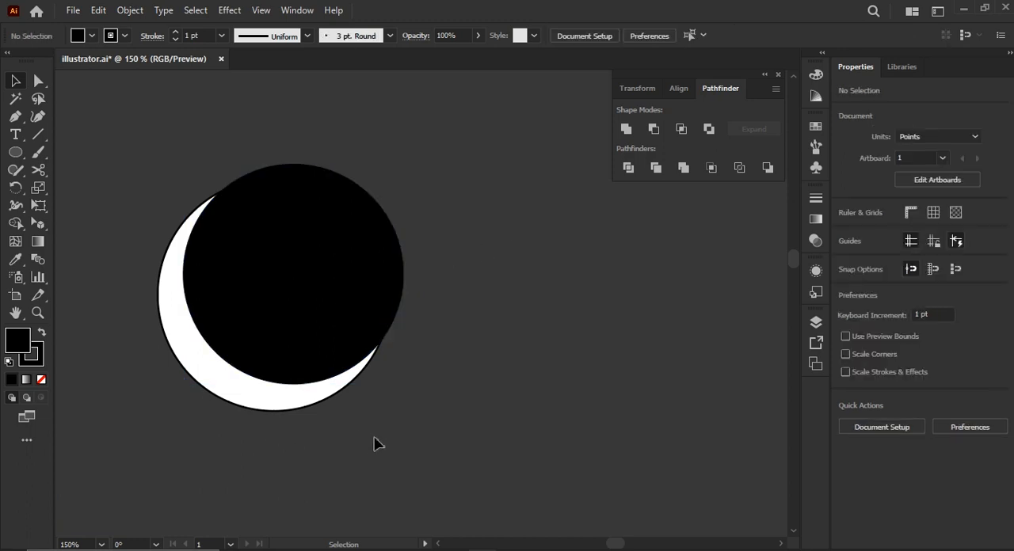
drag(228, 281, 227, 283)
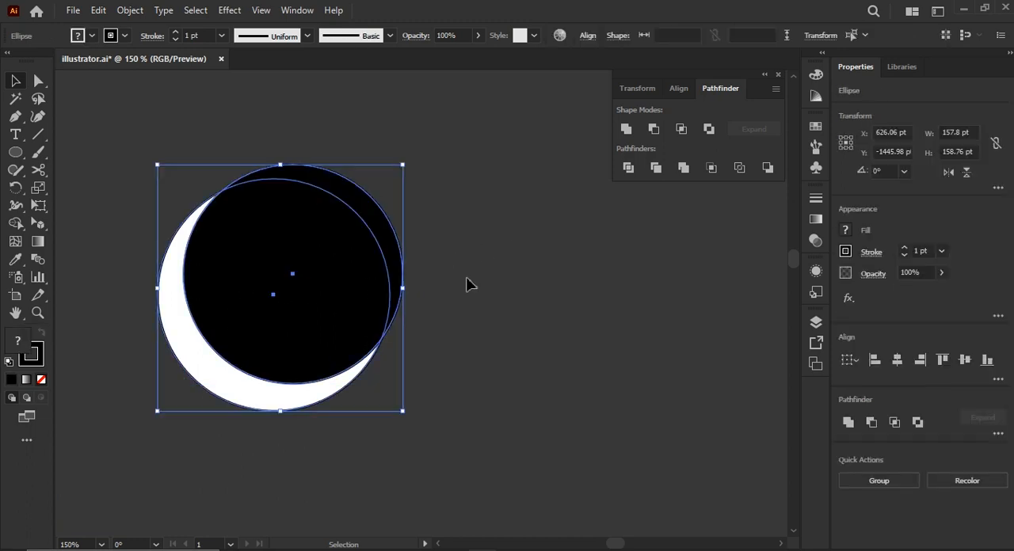
click(445, 281)
click(318, 295)
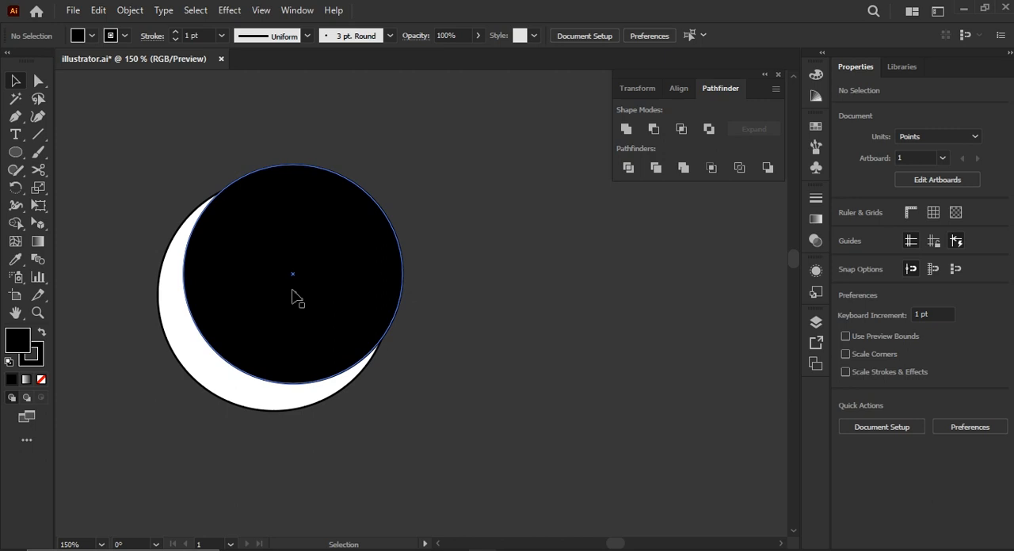
alt+click(415, 274)
key(ctrl)
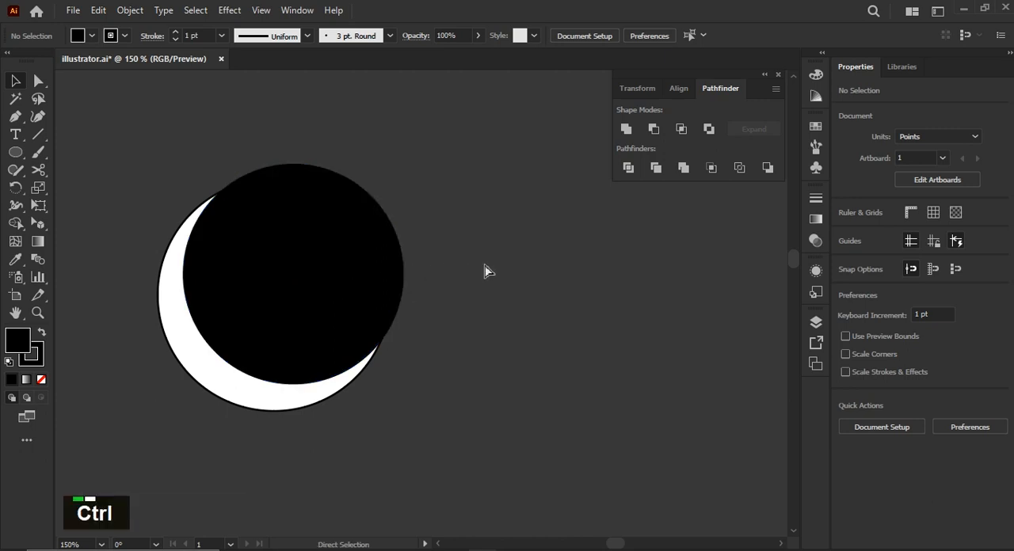
Subtract the black circle from the white one as a Minus Front compound shape, forming a crescent.
key(ctrl+a)
key(alt)
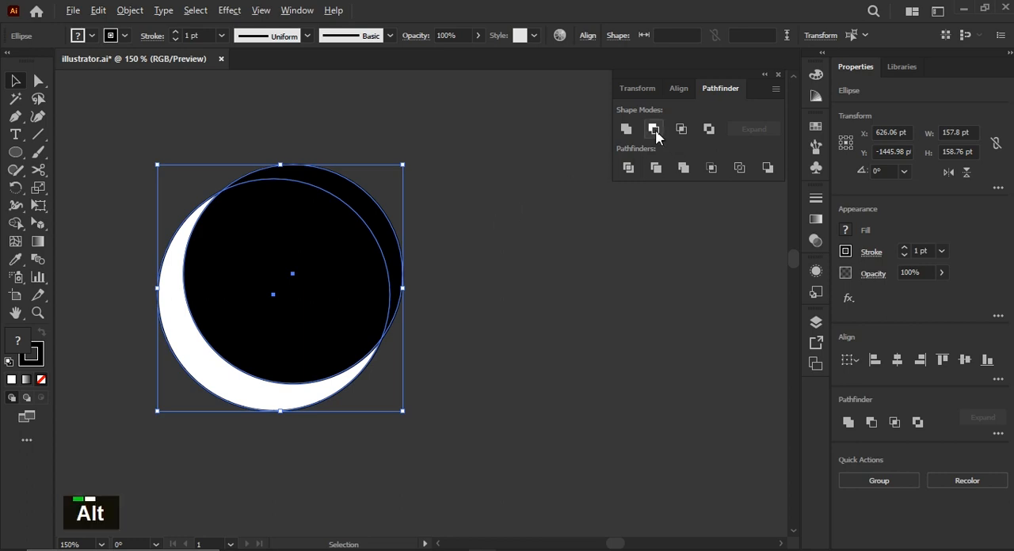
alt+click(654, 130)
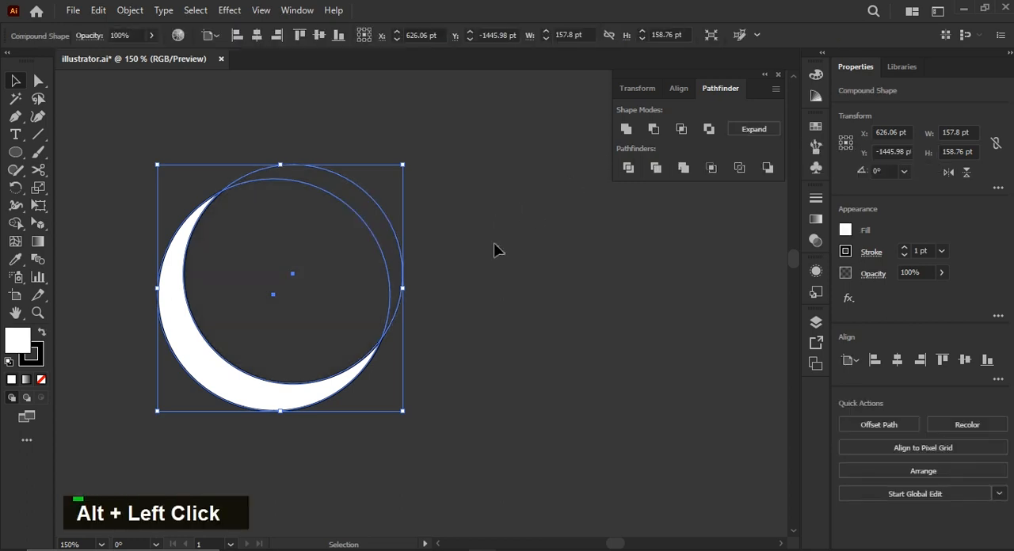
click(462, 262)
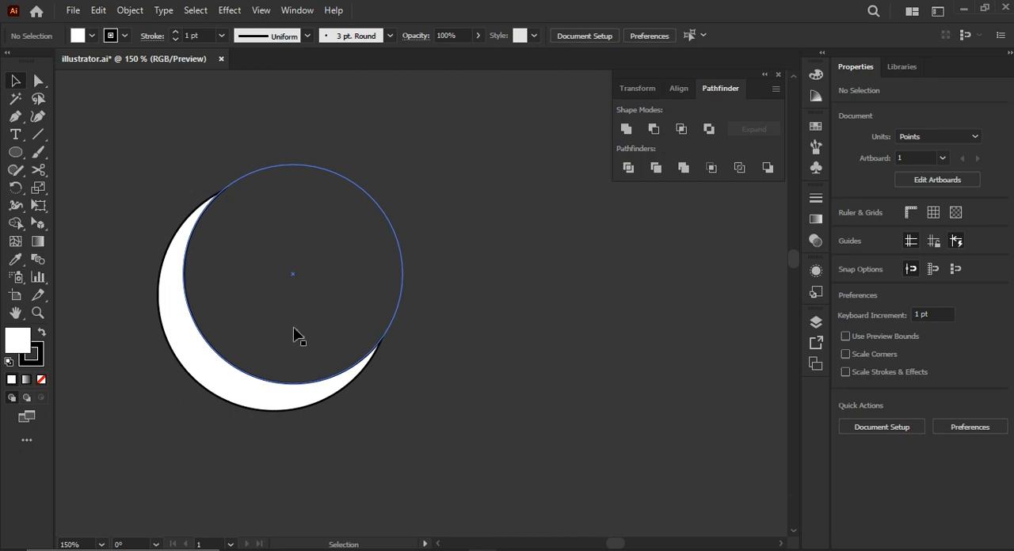
Shift the subtracting circle inside the crescent compound shape about 5 pt to the left.
click(37, 83)
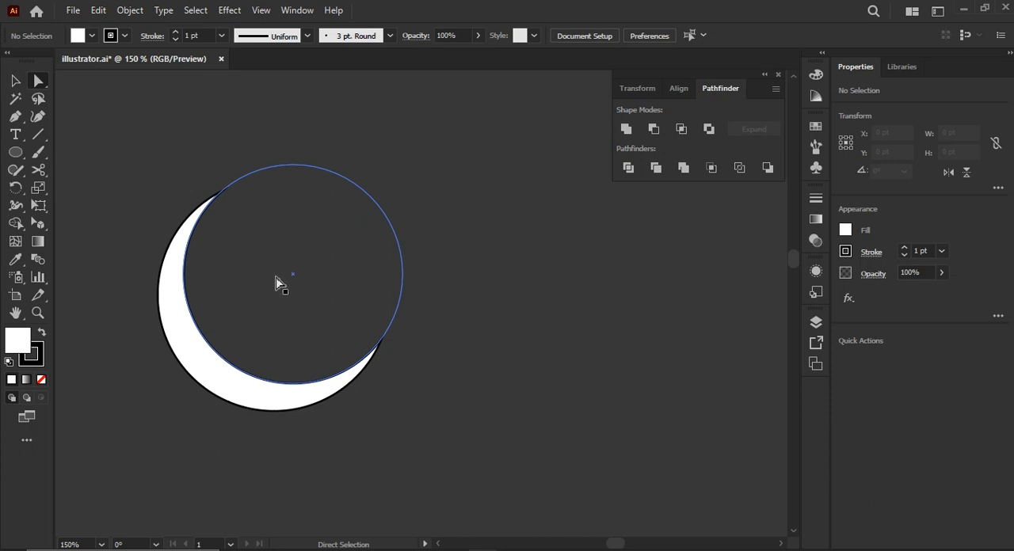
mouse_move(276, 277)
mouse_down()
mouse_move(296, 270)
mouse_move(291, 285)
mouse_move(269, 272)
mouse_move(267, 285)
mouse_up()
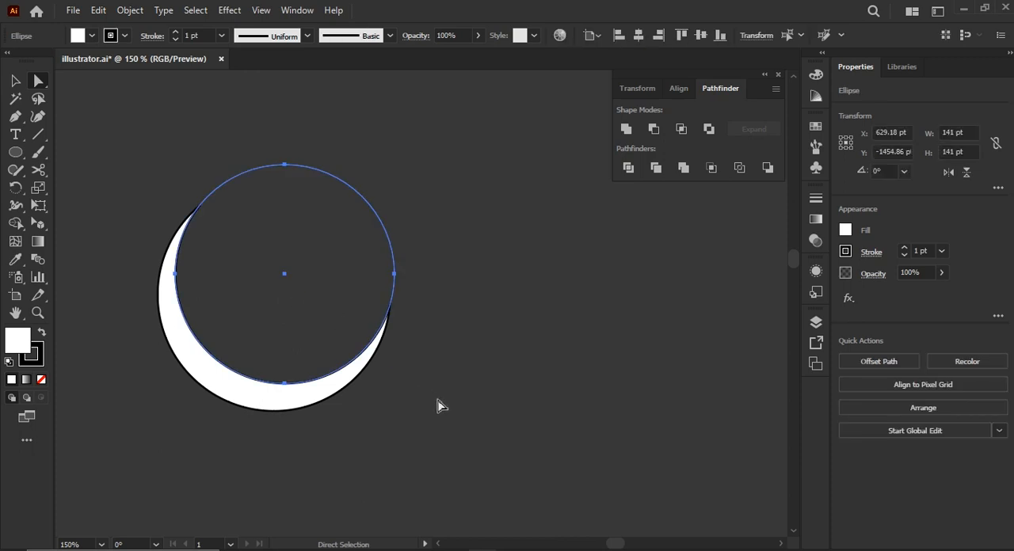
drag(154, 238, 115, 183)
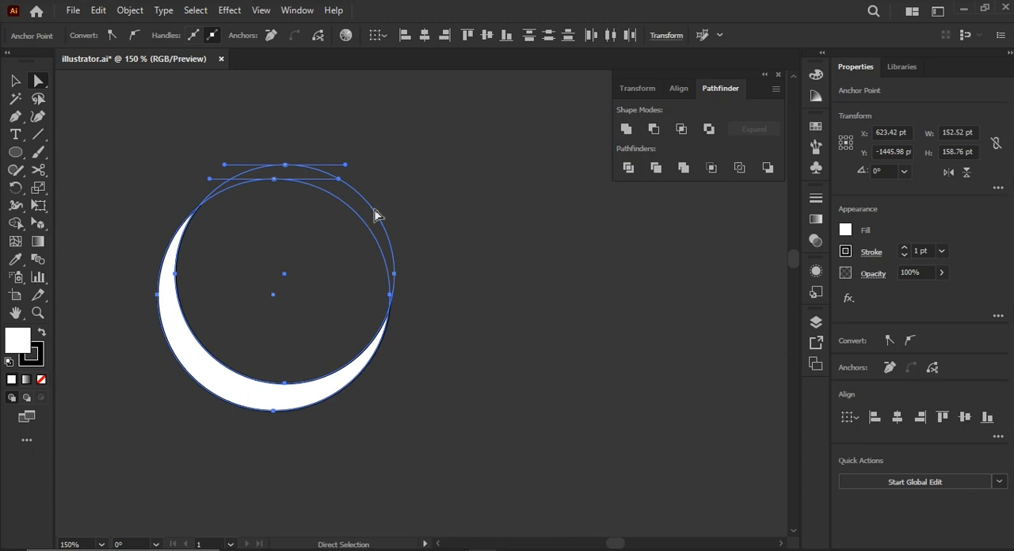
click(20, 82)
click(520, 347)
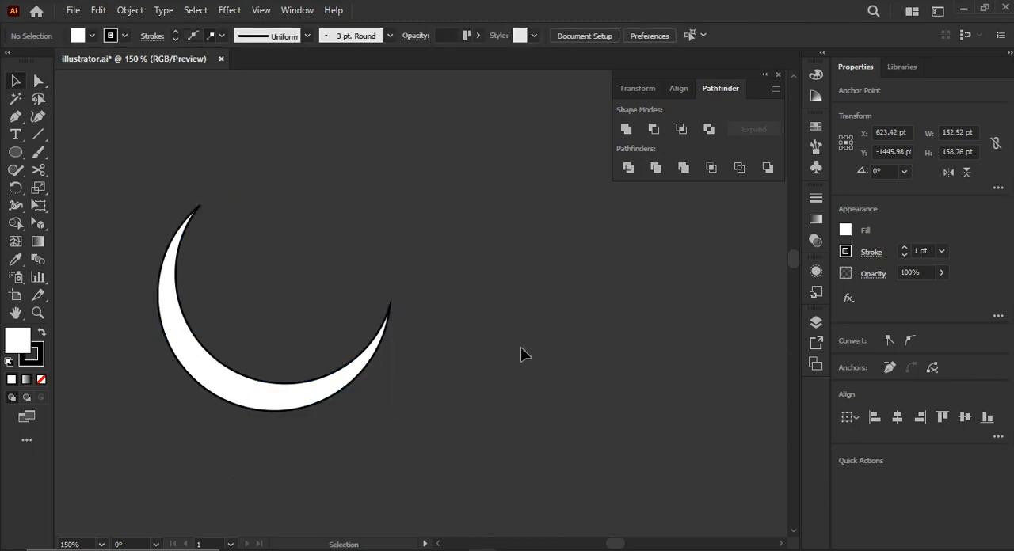
Expand the crescent compound shape, and undo the changes back to the two separate full-size circles.
drag(521, 347, 98, 87)
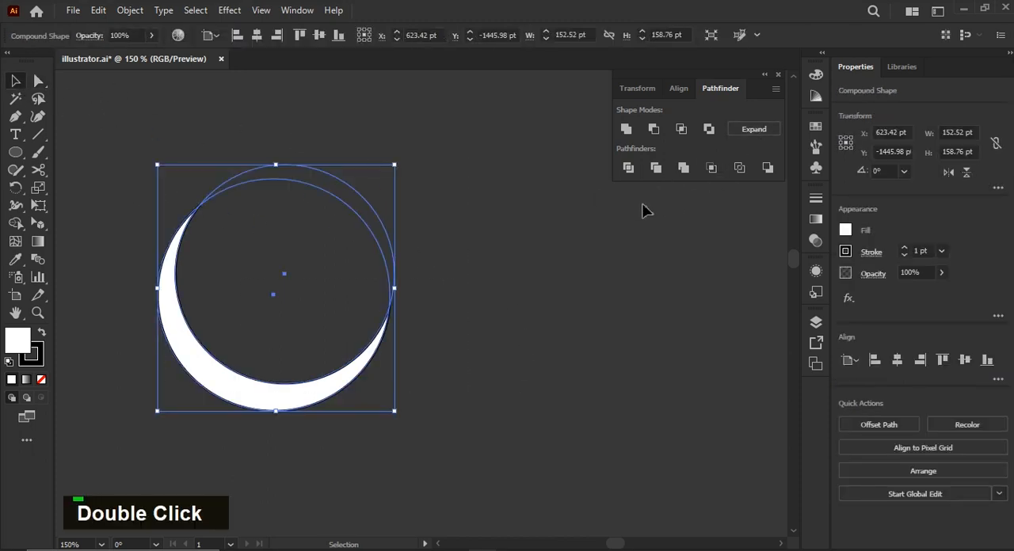
click(755, 131)
click(362, 333)
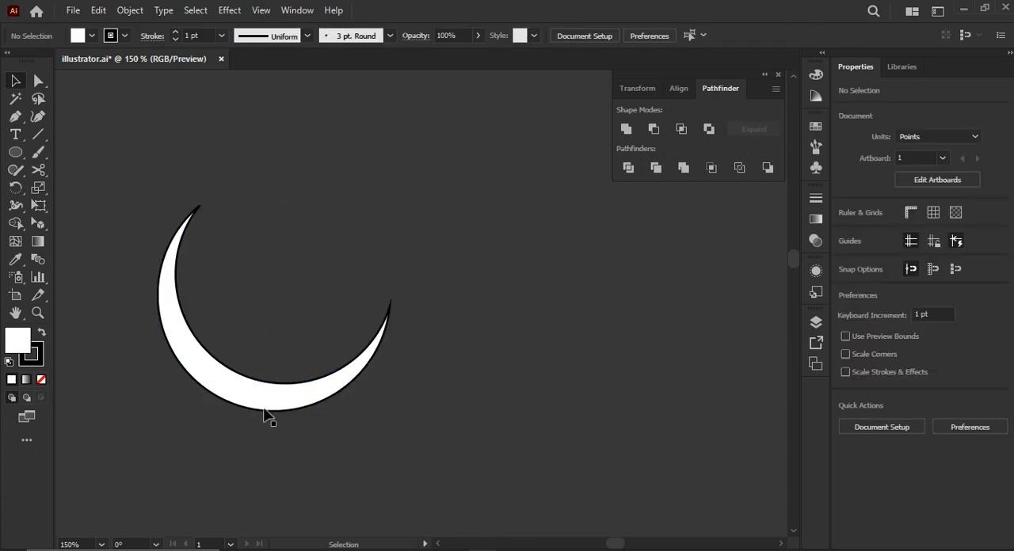
key(ctrl+z)
key(ctrl+z)
key(ctrl+z)
key(ctrl+z)
key(ctrl+z)
key(ctrl+z)
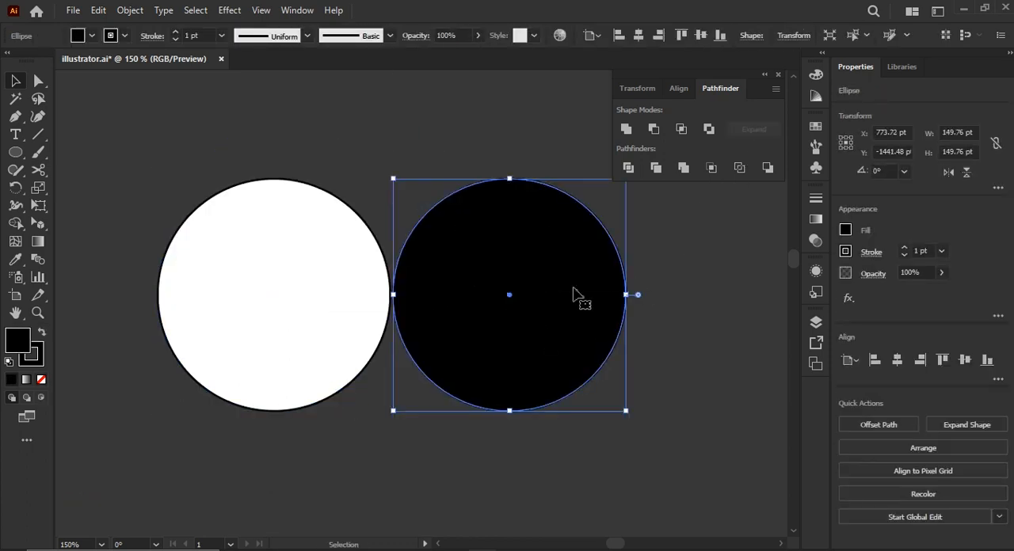
Overlap the black circle on the white one, spanning about 227 pt together, and combine them into an Intersect compound shape.
drag(579, 297, 458, 285)
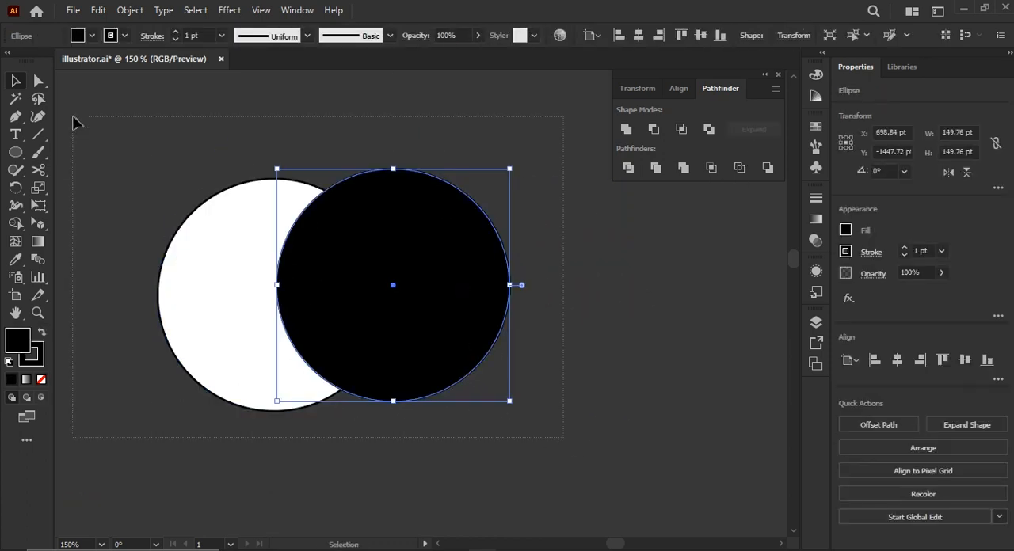
drag(73, 116, 73, 116)
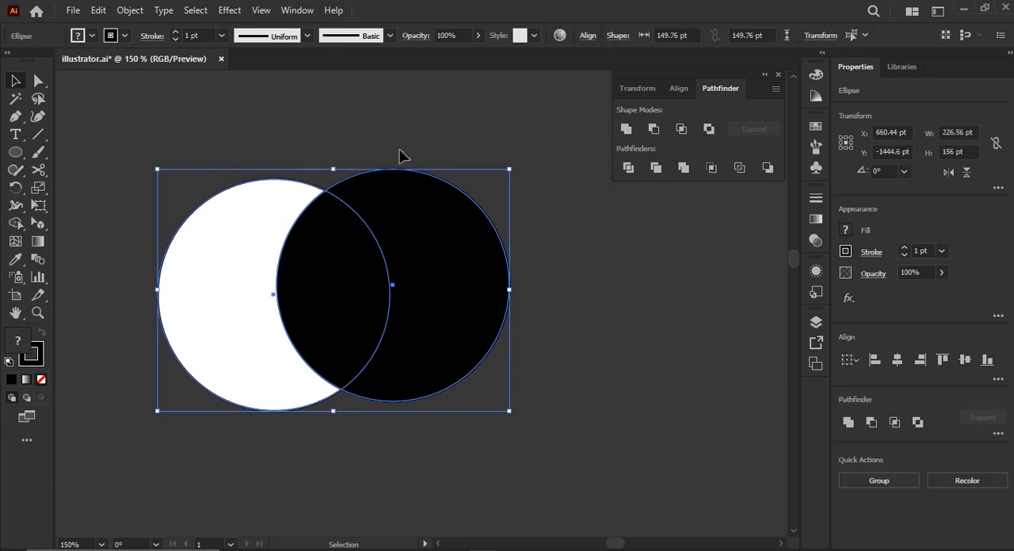
alt+click(680, 133)
click(532, 290)
Adjust the right circle's position inside the Intersect compound shape, and clear the artwork from the canvas.
drag(501, 242, 527, 285)
click(39, 81)
double_click(450, 250)
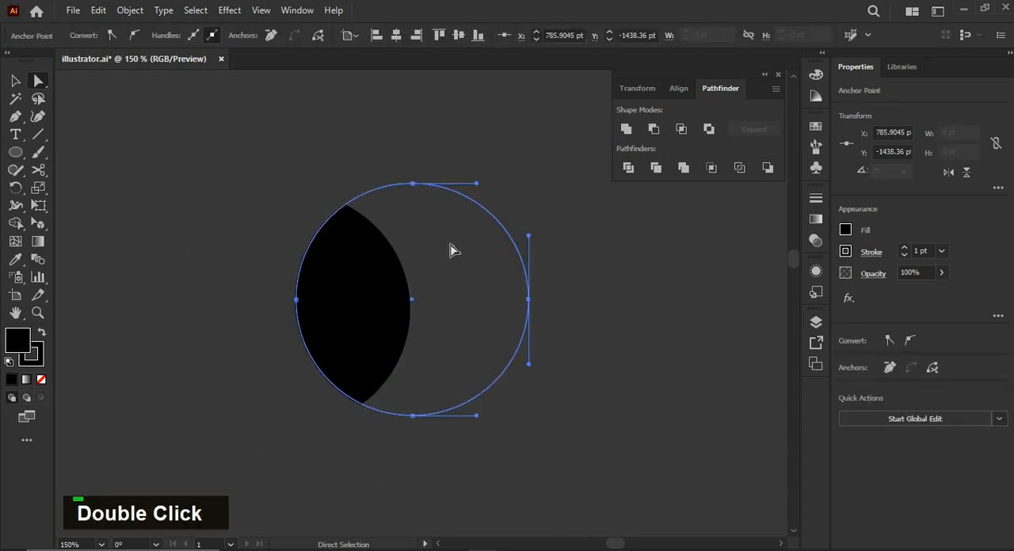
mouse_move(450, 250)
mouse_down()
mouse_move(410, 266)
mouse_move(364, 209)
mouse_move(247, 243)
mouse_move(249, 283)
mouse_move(260, 160)
mouse_move(351, 198)
mouse_move(452, 264)
mouse_up()
key(v)
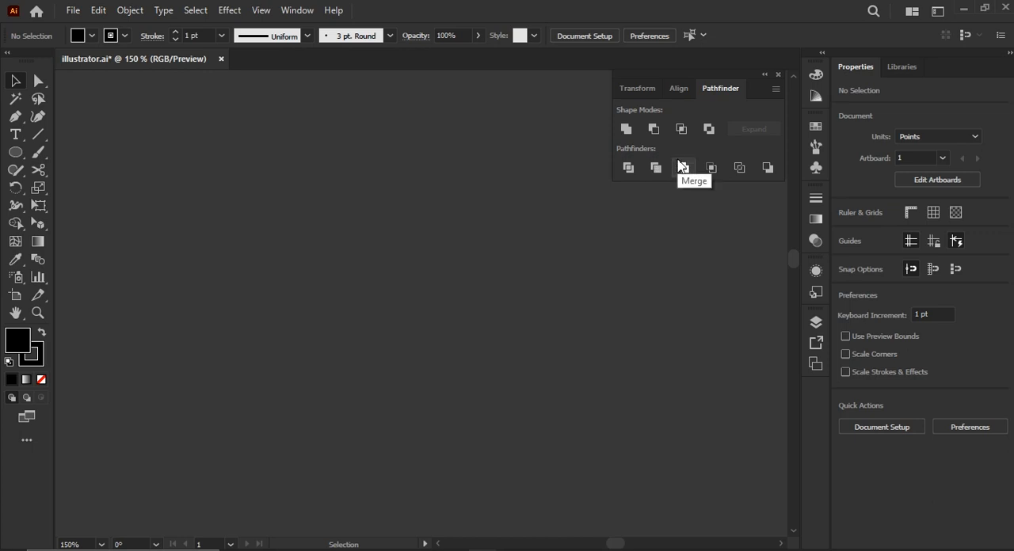
Draw a black circle about 125 pt in diameter on the empty canvas and remove its stroke.
click(15, 152)
drag(321, 177, 229, 370)
key(v)
drag(236, 240, 285, 262)
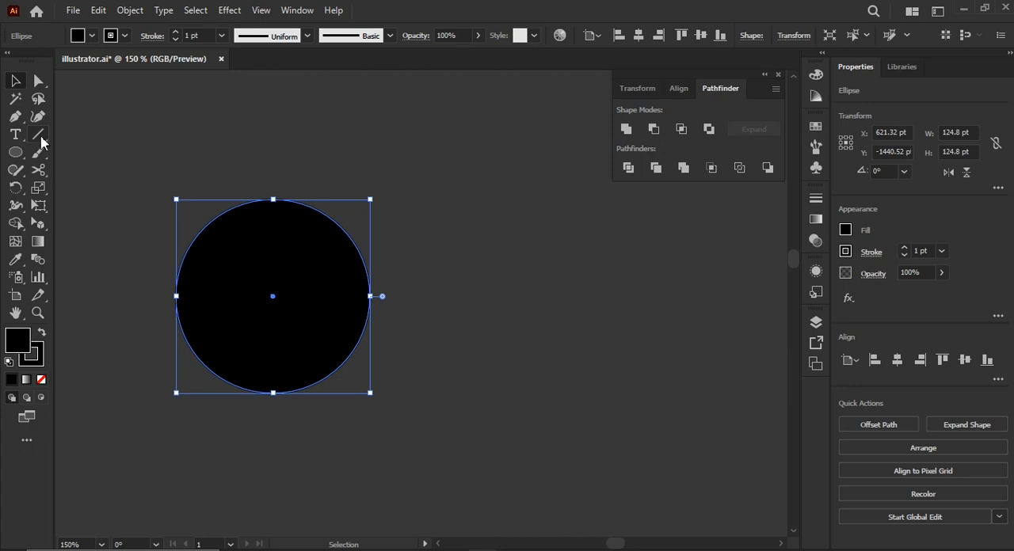
click(41, 141)
double_click(129, 143)
Draw an open curved path with the Pen tool from above the circle across it to the lower right, with no fill and a 1 pt stroke.
key(p)
click(220, 152)
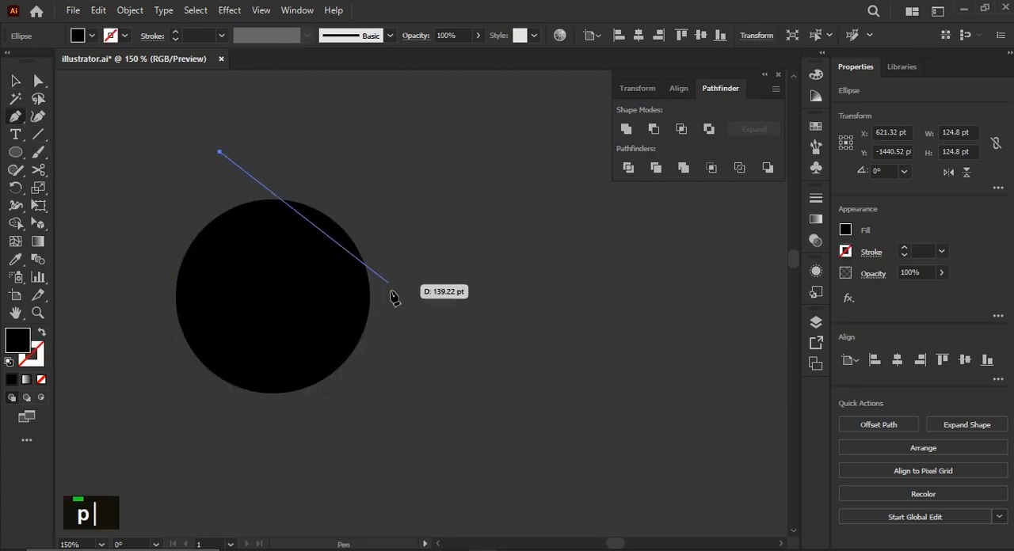
mouse_move(378, 434)
mouse_down()
mouse_move(466, 401)
mouse_move(527, 425)
mouse_up()
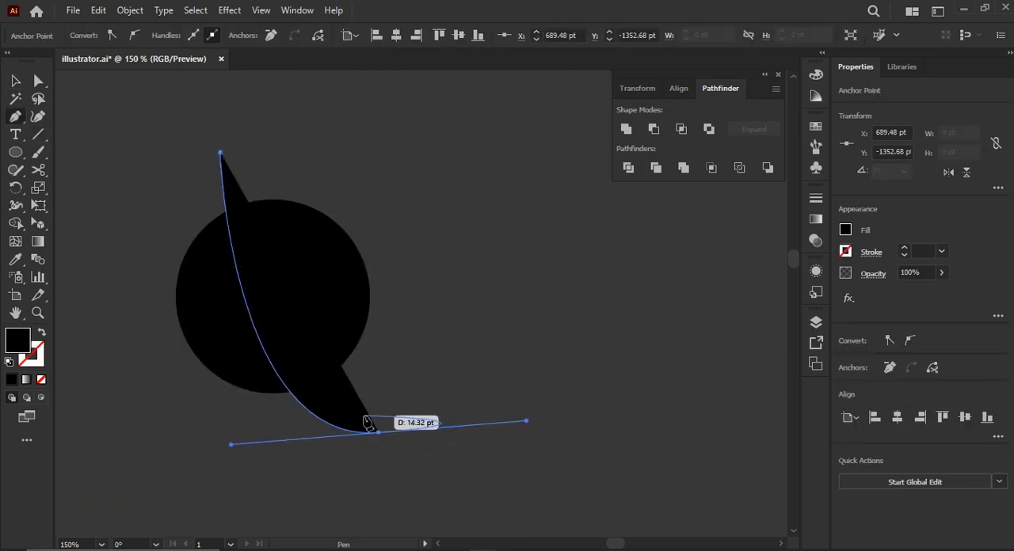
click(11, 364)
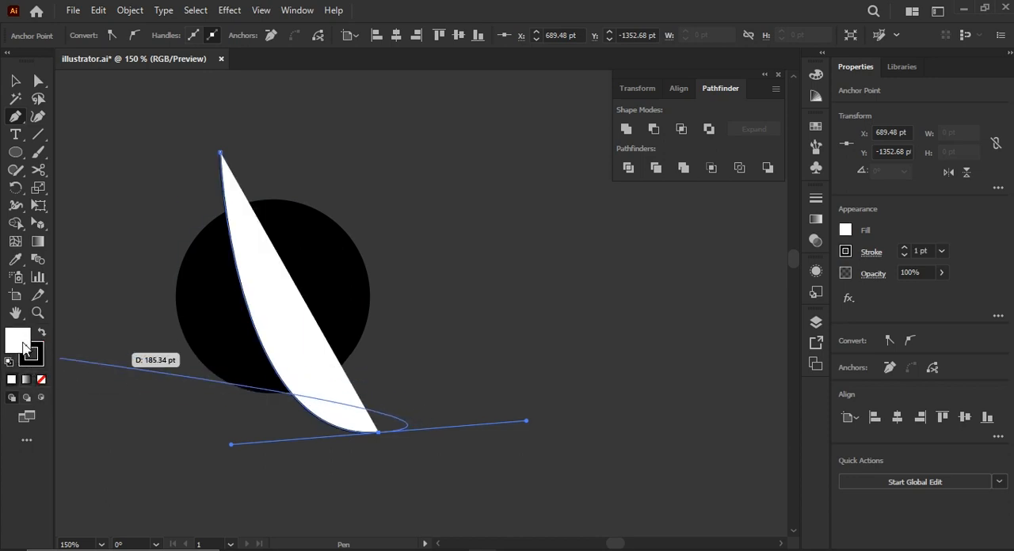
click(41, 379)
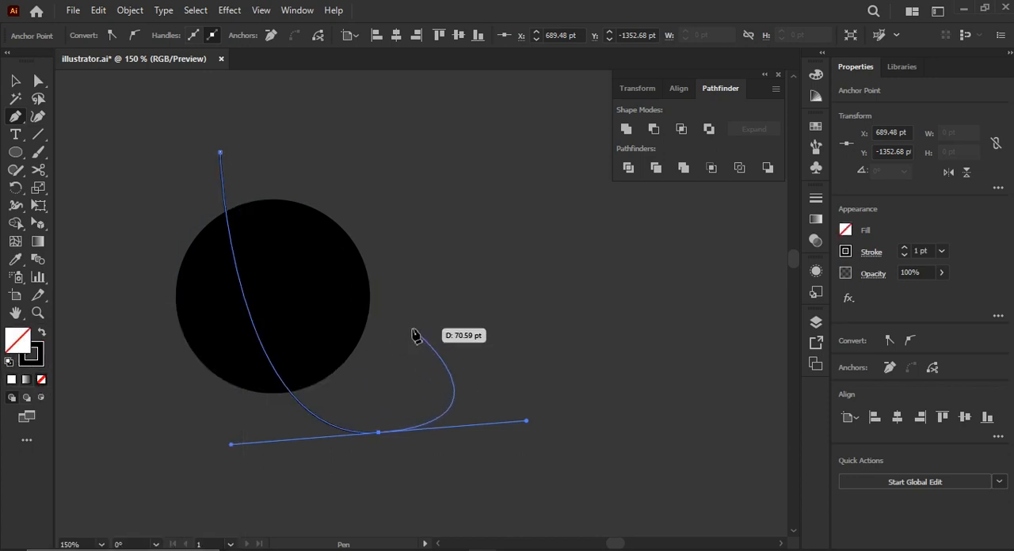
key(Escape)
key(v)
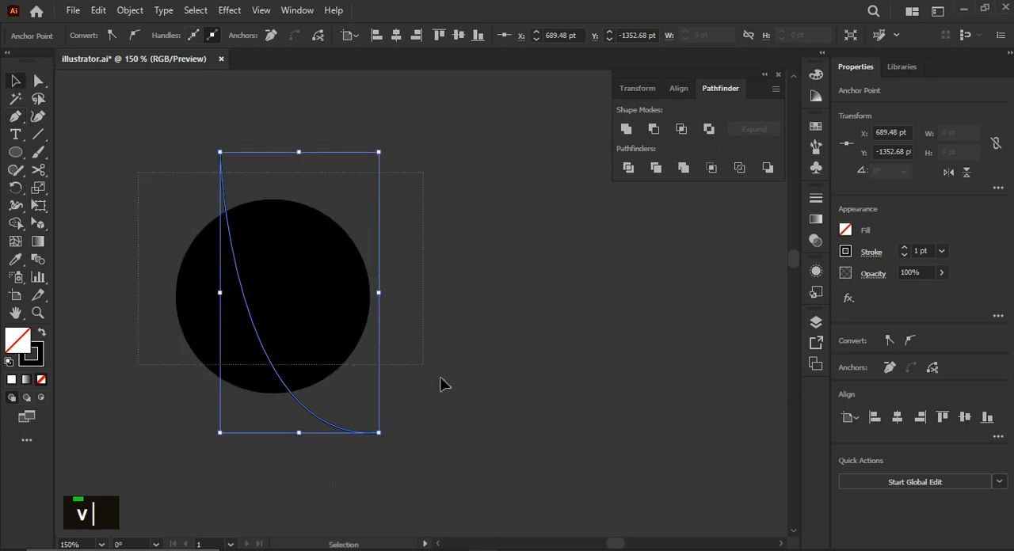
Divide the black circle along the curved path with Pathfinder Divide, and shift the divided group slightly to the right.
key(ctrl+a)
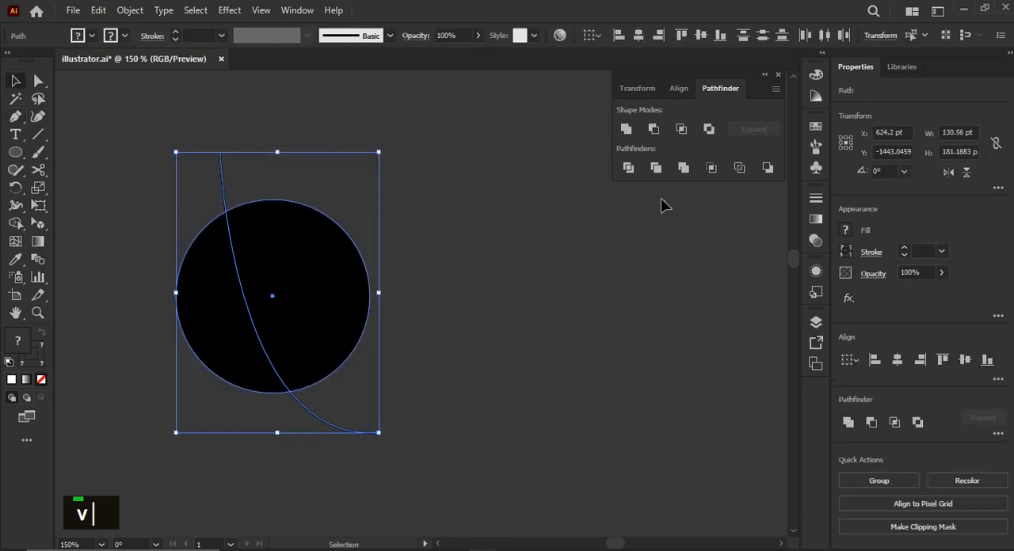
click(629, 170)
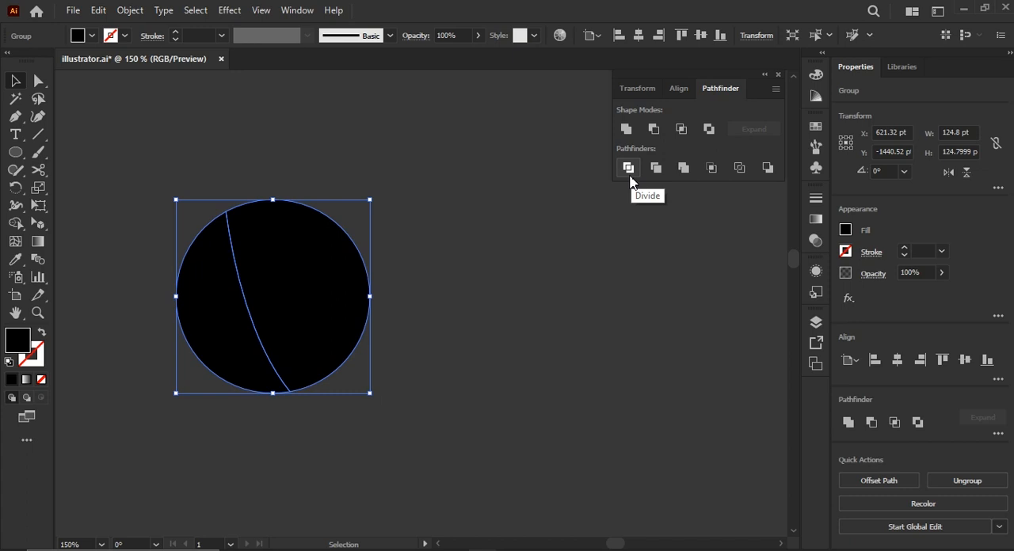
click(499, 275)
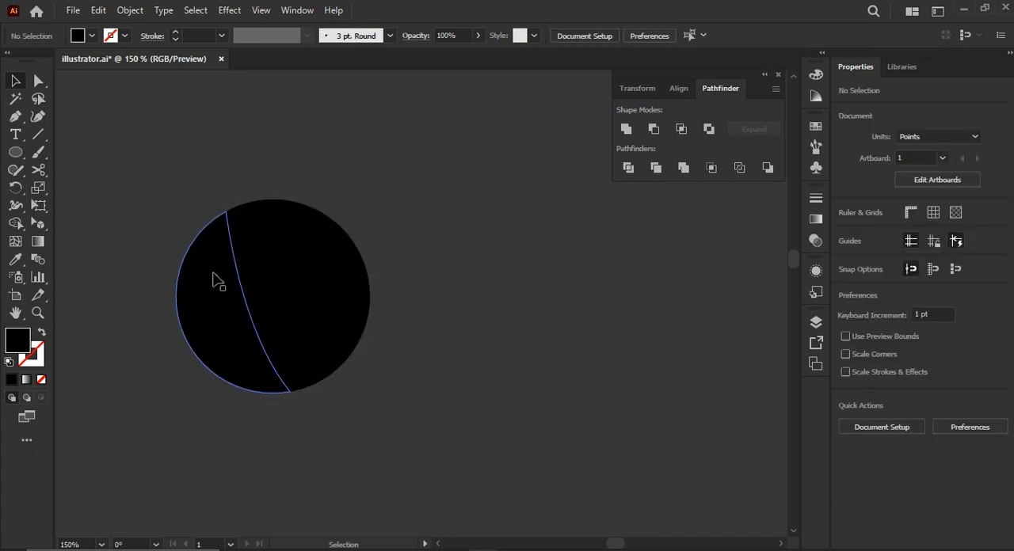
drag(214, 279, 231, 280)
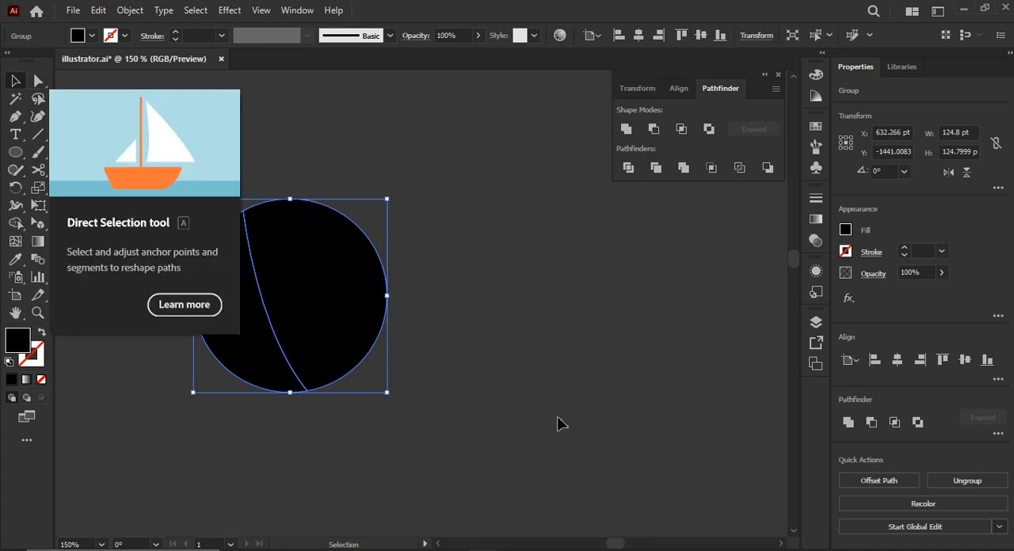
Ungroup the divided circle and pull its larger right piece away from the left one.
click(514, 436)
double_click(220, 224)
right_click(288, 295)
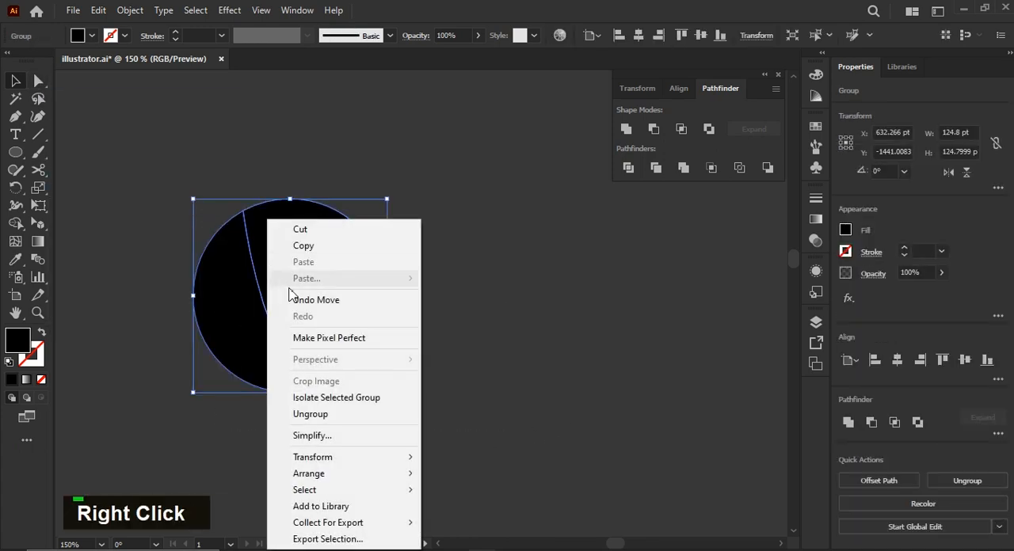
click(328, 414)
double_click(407, 374)
drag(324, 305, 436, 294)
Undo the piece move, the ungrouping and the division, back to the whole circle and the white-filled curved path.
key(ctrl)
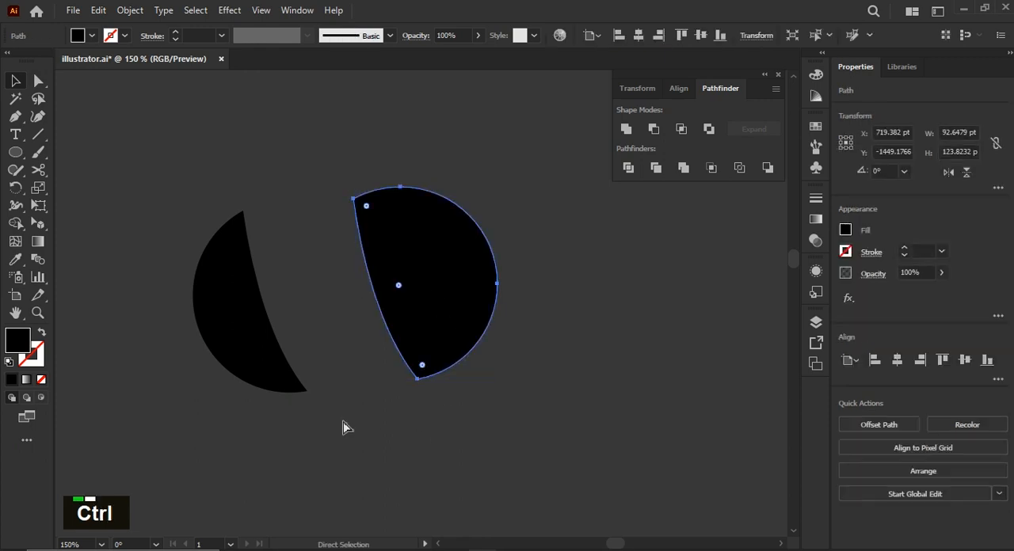
key(ctrl+z)
key(ctrl+z)
key(ctrl+z)
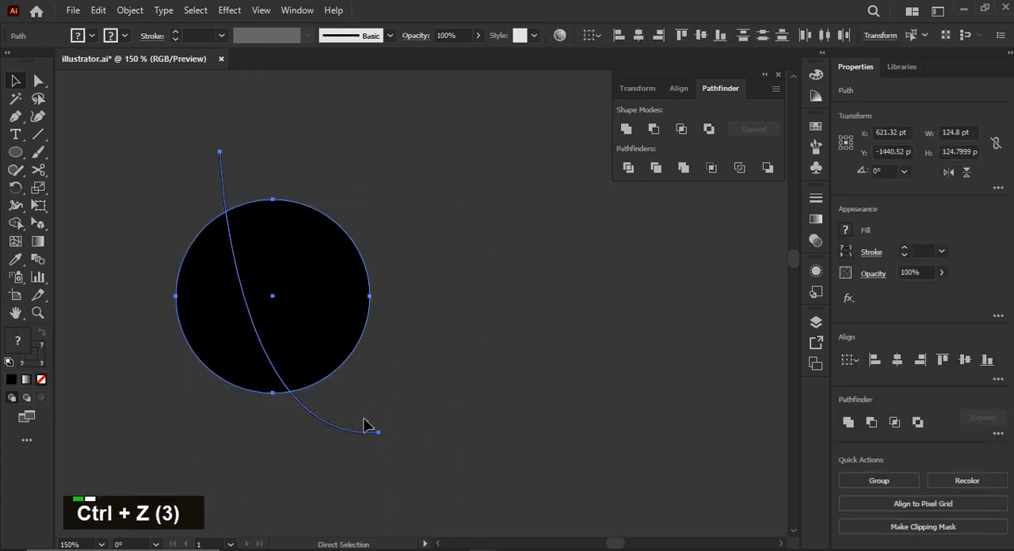
key(ctrl+z)
Divide the black circle and the white-filled curved shape with Pathfinder Divide.
key(v)
drag(293, 394, 179, 153)
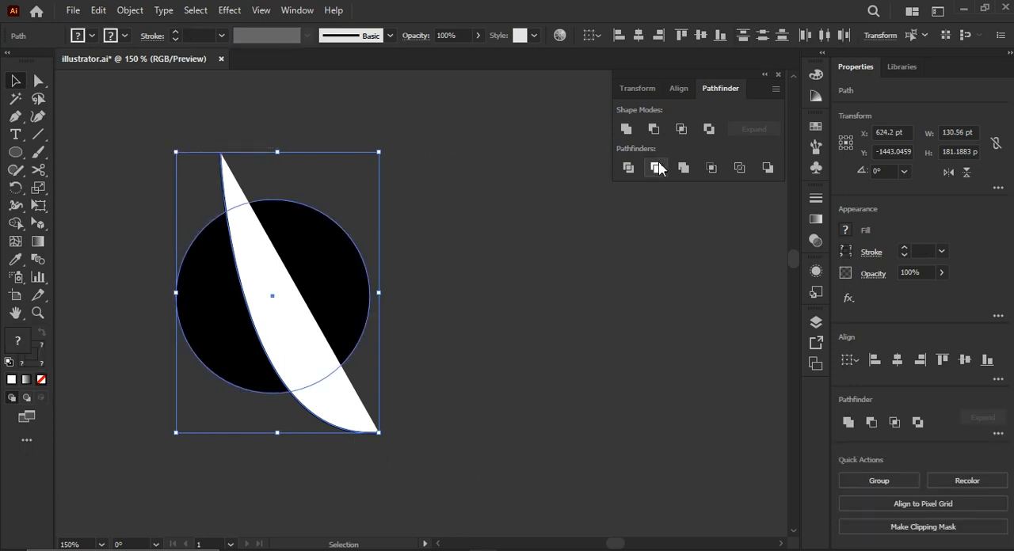
click(628, 168)
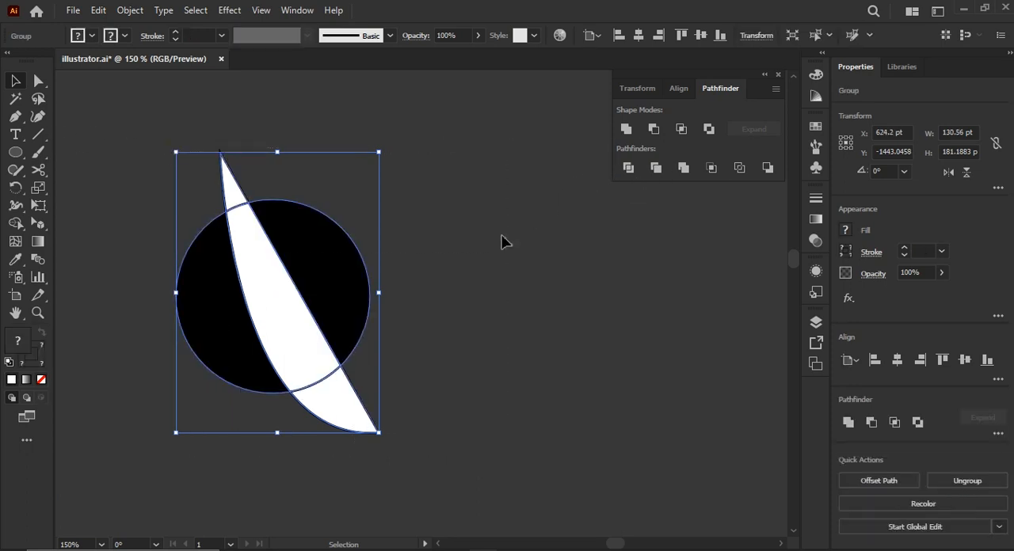
click(464, 270)
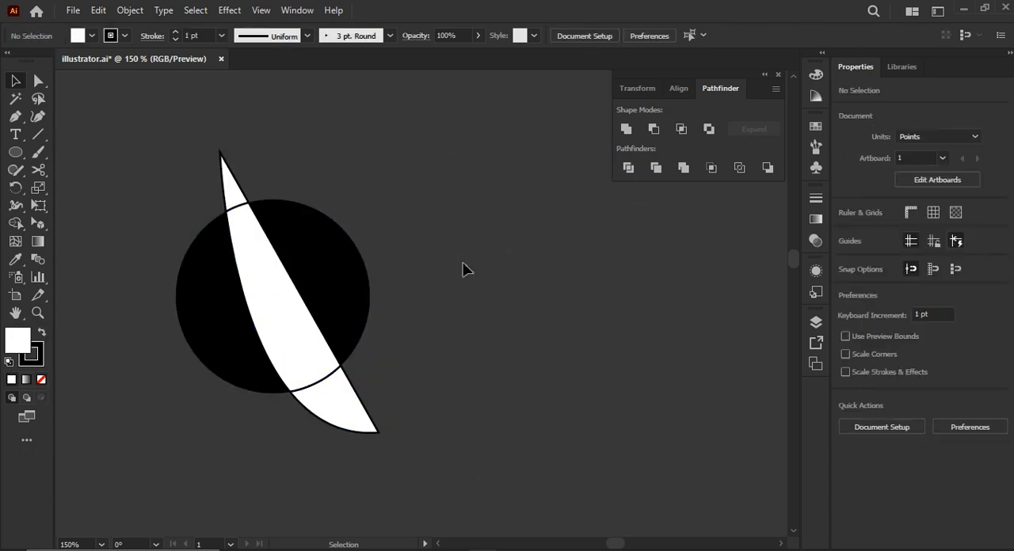
Ungroup the divided artwork and pull the right black, middle white and left black pieces apart.
drag(339, 285, 407, 282)
right_click(325, 288)
click(399, 415)
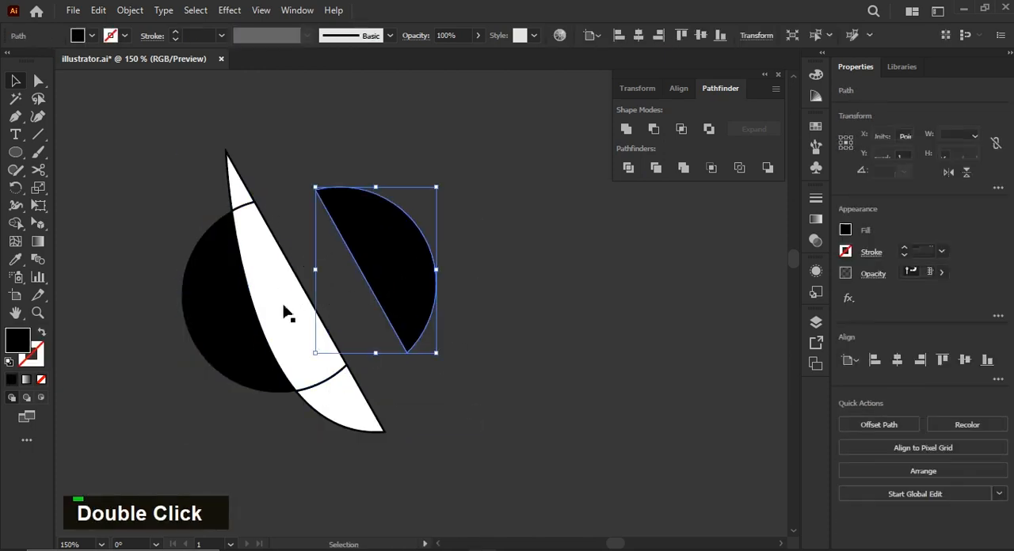
drag(286, 313, 501, 402)
drag(238, 337, 166, 384)
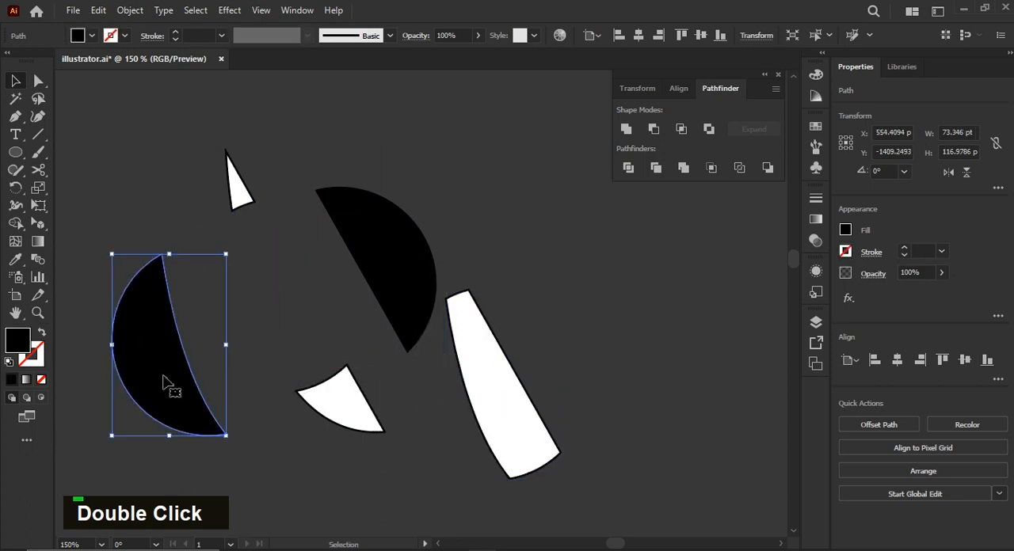
Undo the moves of the three separated pieces.
key(ctrl)
key(ctrl+z)
key(ctrl+z)
key(ctrl+z)
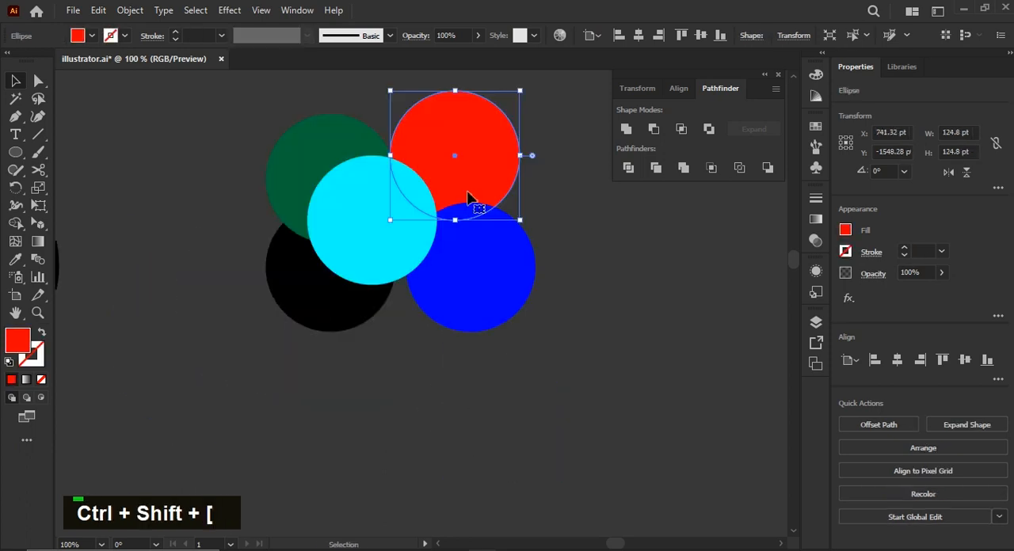
Adjust the red circle's position in the coloured cluster, and move the cyan circle down and right to overlap the surrounding circles.
drag(454, 171, 454, 167)
drag(445, 168, 436, 172)
scroll(393, 215, up, 1)
scroll(385, 222, up, 1)
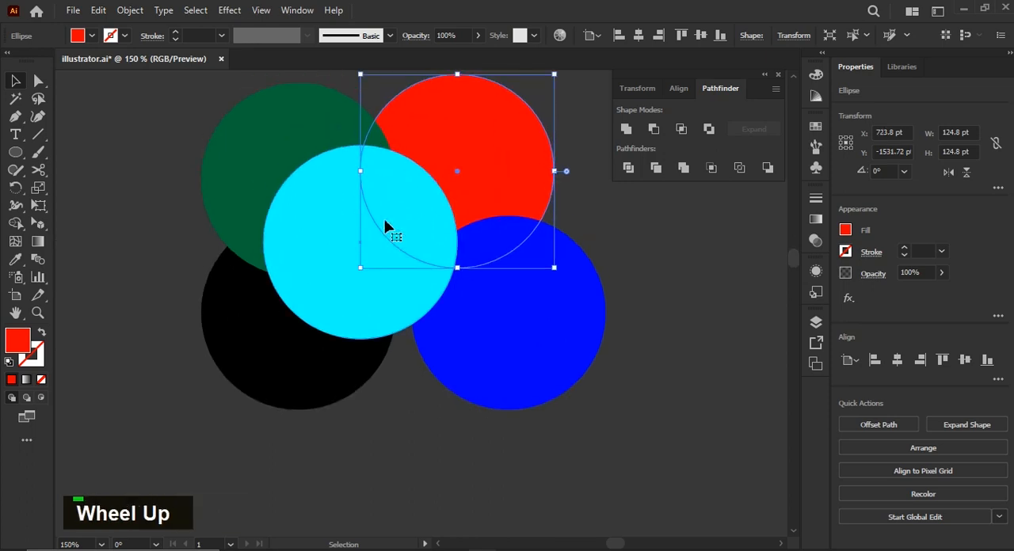
click(550, 454)
drag(309, 275, 373, 311)
scroll(348, 289, down, 2)
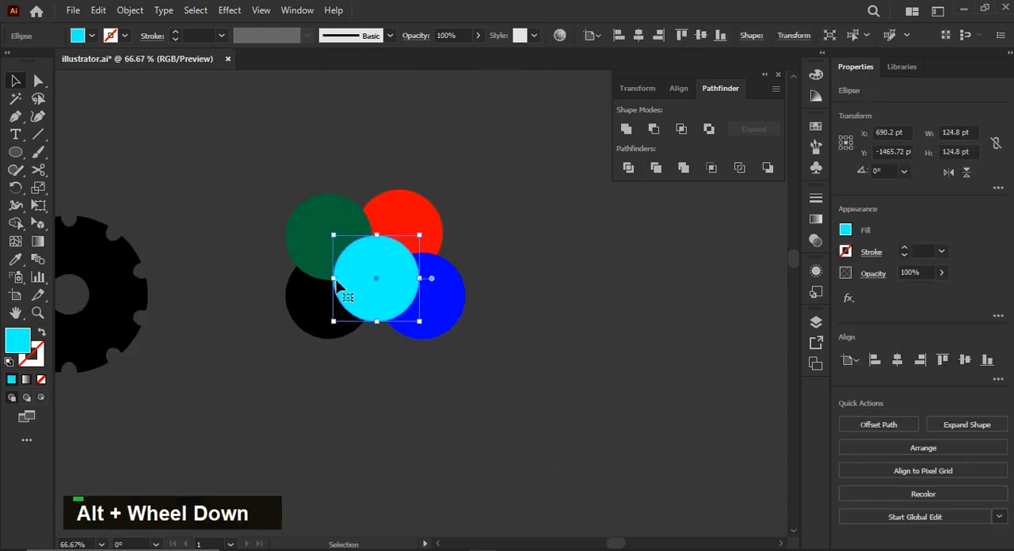
scroll(341, 285, up, 1)
scroll(340, 285, down, 1)
scroll(332, 277, up, 1)
scroll(333, 277, right, 2)
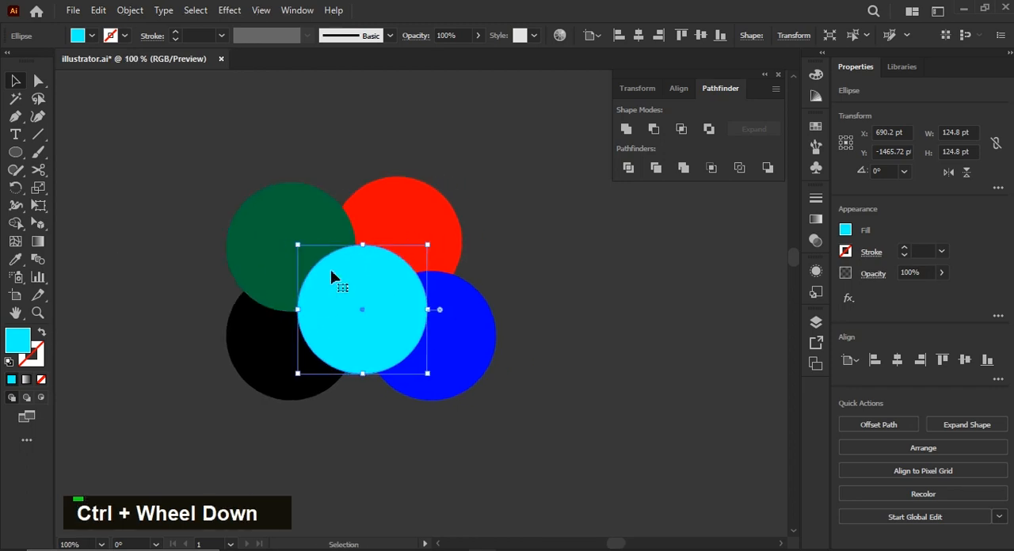
Select all five overlapping coloured circles and apply Pathfinder Trim to them.
click(446, 246)
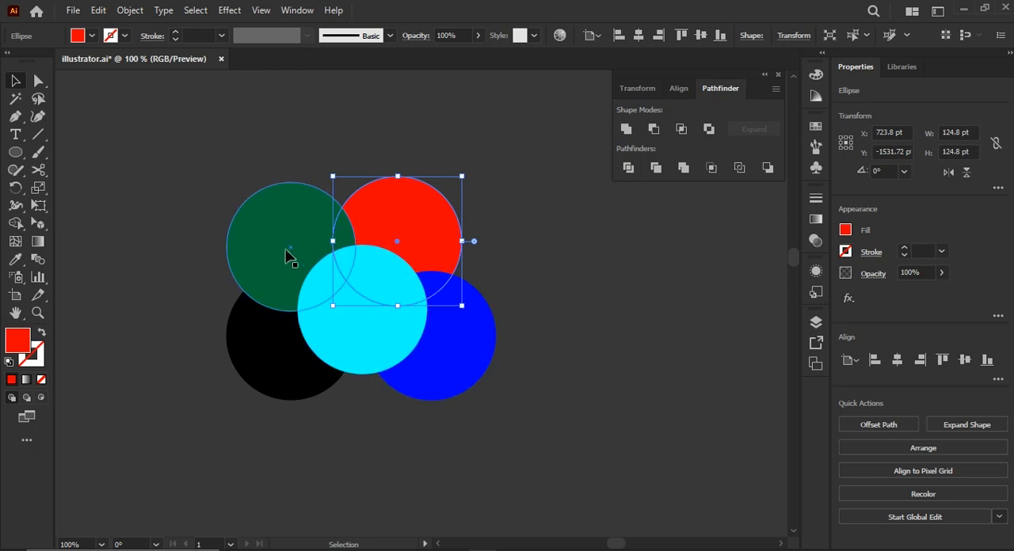
click(289, 255)
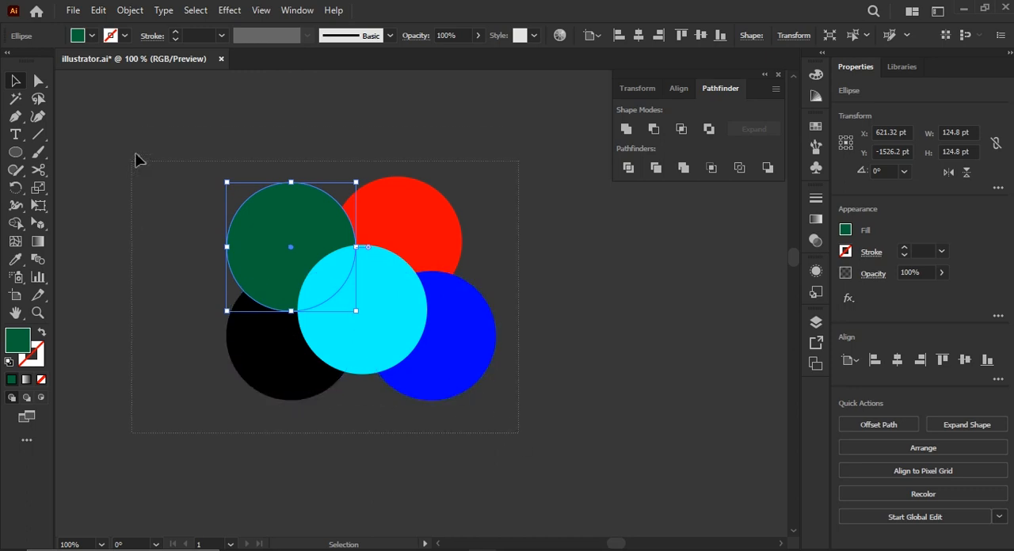
key(ctrl+a)
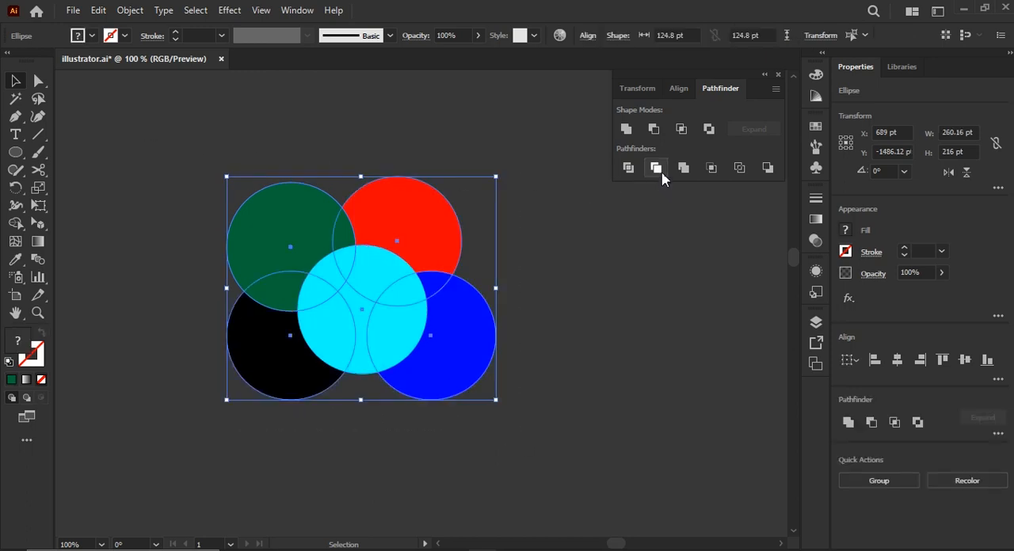
click(656, 168)
Ungroup the trimmed circles and pull the red, green, black and blue pieces away from the cyan circle.
right_click(436, 233)
drag(425, 242, 449, 195)
click(511, 418)
click(581, 398)
drag(287, 246, 248, 209)
drag(283, 354, 294, 410)
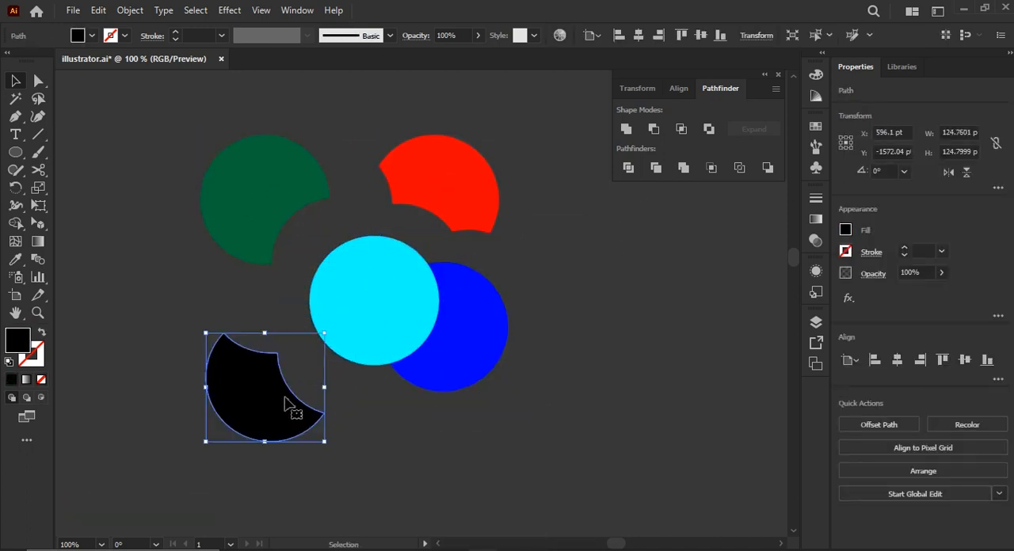
drag(458, 381, 534, 398)
Undo the piece moves, the ungrouping and the Trim, back to five full overlapping circles.
key(ctrl+z)
key(ctrl+z)
key(ctrl+z)
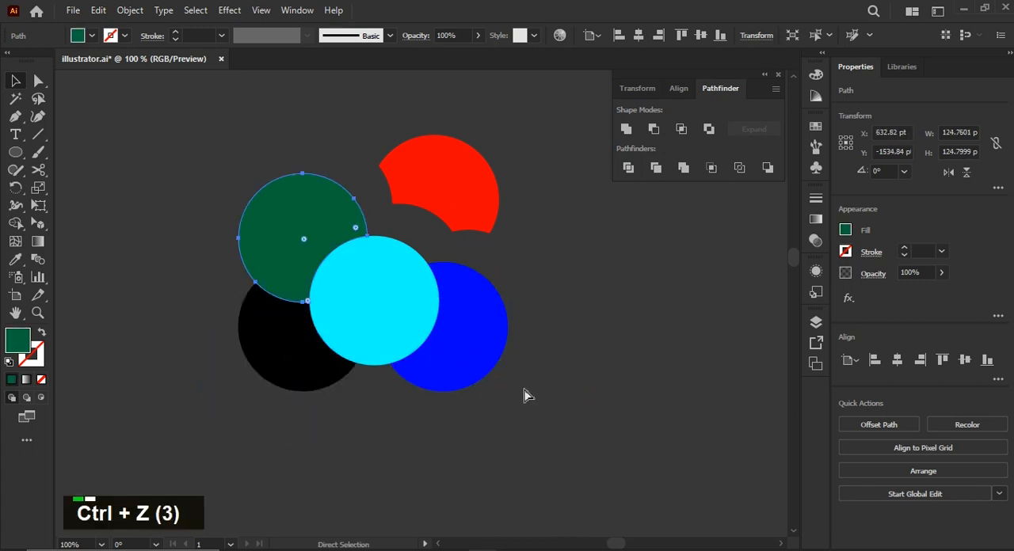
key(ctrl+z)
key(ctrl+z)
click(559, 369)
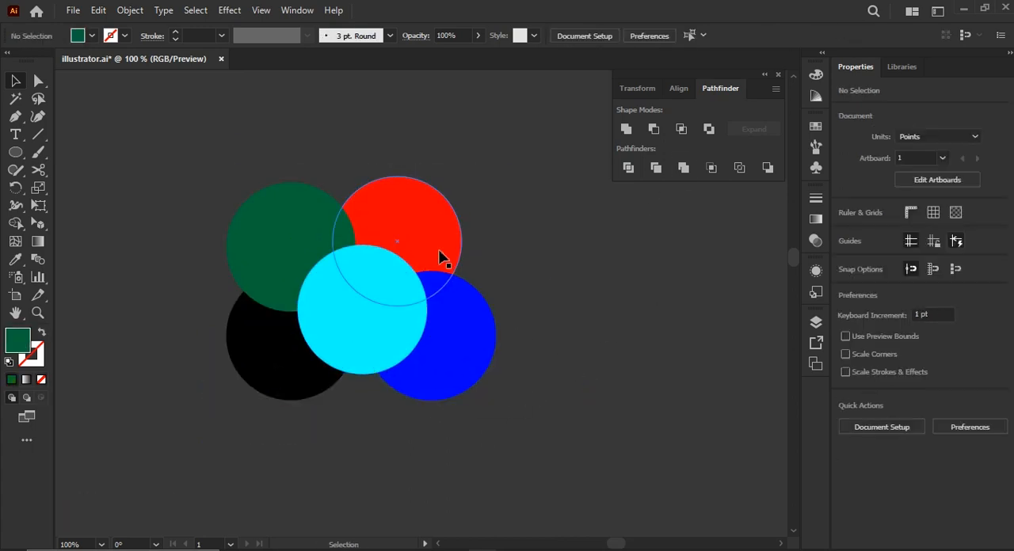
Move the cyan circle out to the right of the cluster and duplicate it, overlapping the pair to span about 221 pt.
drag(395, 293, 629, 273)
scroll(468, 277, right, 1)
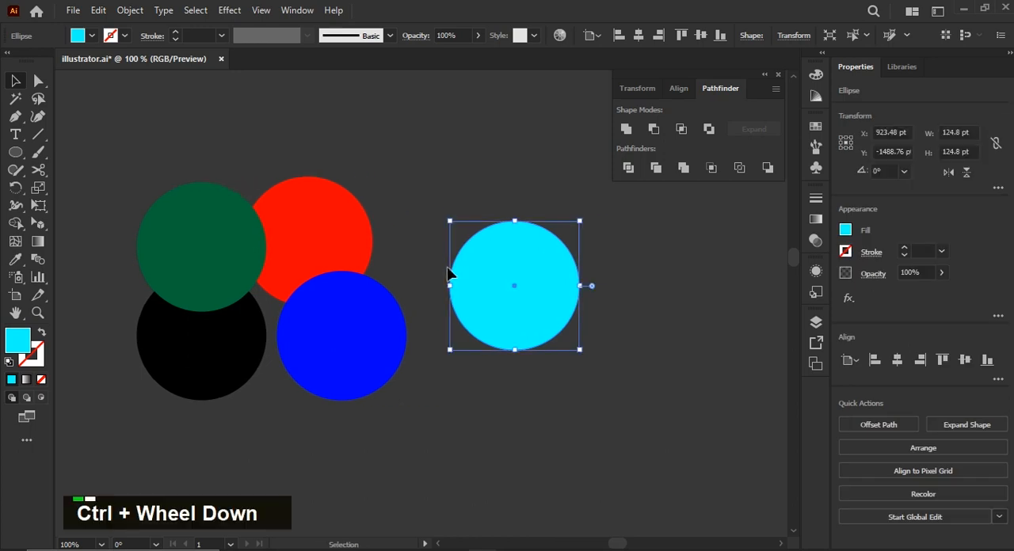
scroll(387, 267, down, 1)
scroll(383, 266, right, 1)
scroll(379, 267, up, 2)
scroll(380, 260, down, 1)
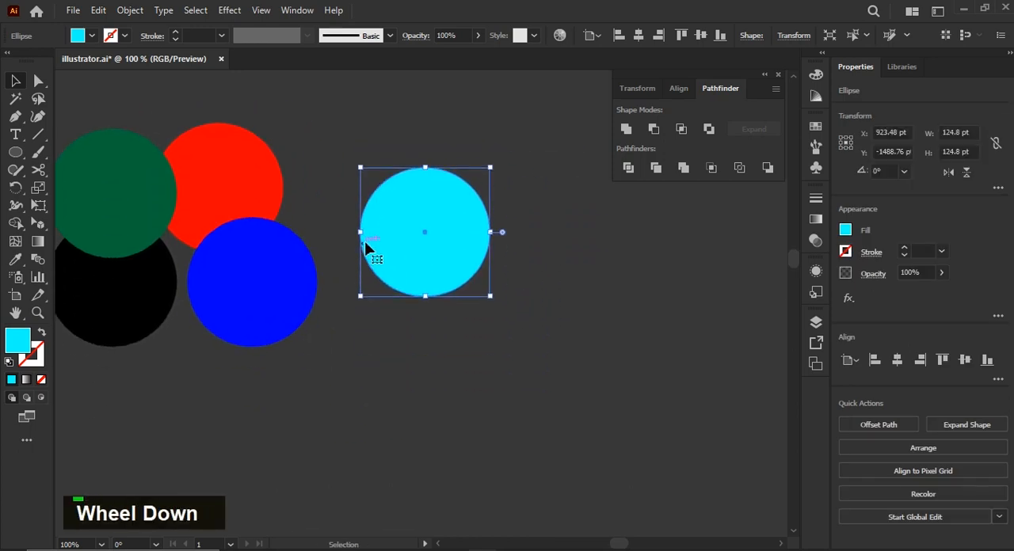
drag(430, 231, 578, 299)
drag(378, 211, 378, 211)
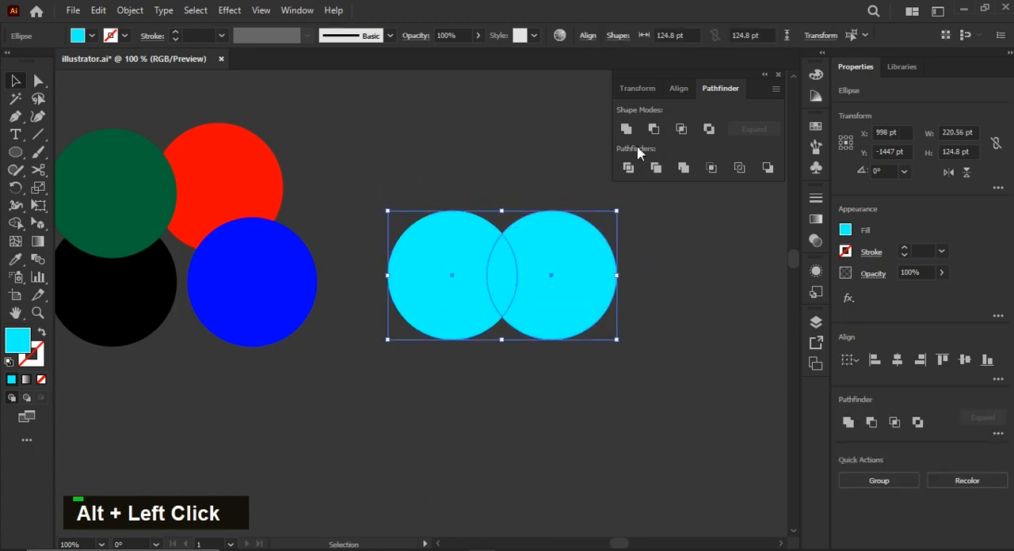
Apply Pathfinder Merge to the two cyan circles, and undo back to two separate circles.
click(682, 168)
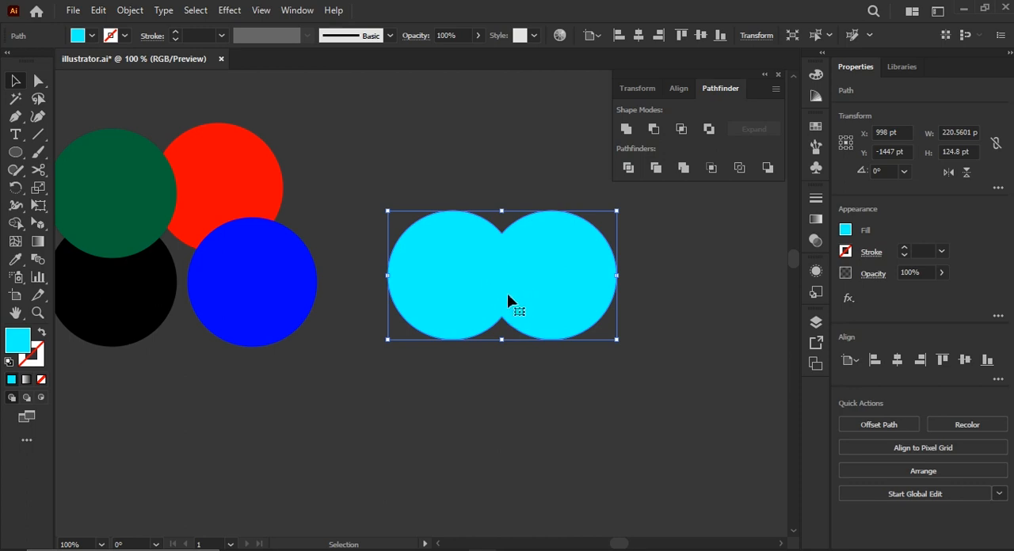
key(ctrl+z)
key(ctrl+z)
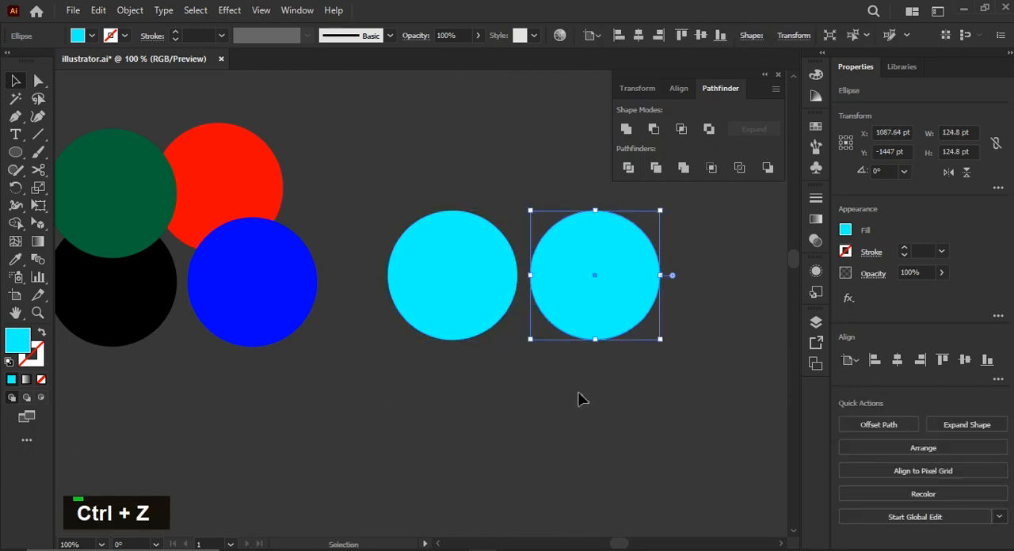
click(577, 400)
Spread the red and blue circles apart and overlap the left cyan circle on the blue one, spanning about 195 pt together.
drag(287, 311, 384, 279)
drag(252, 201, 346, 153)
drag(346, 320, 346, 455)
drag(423, 311, 403, 412)
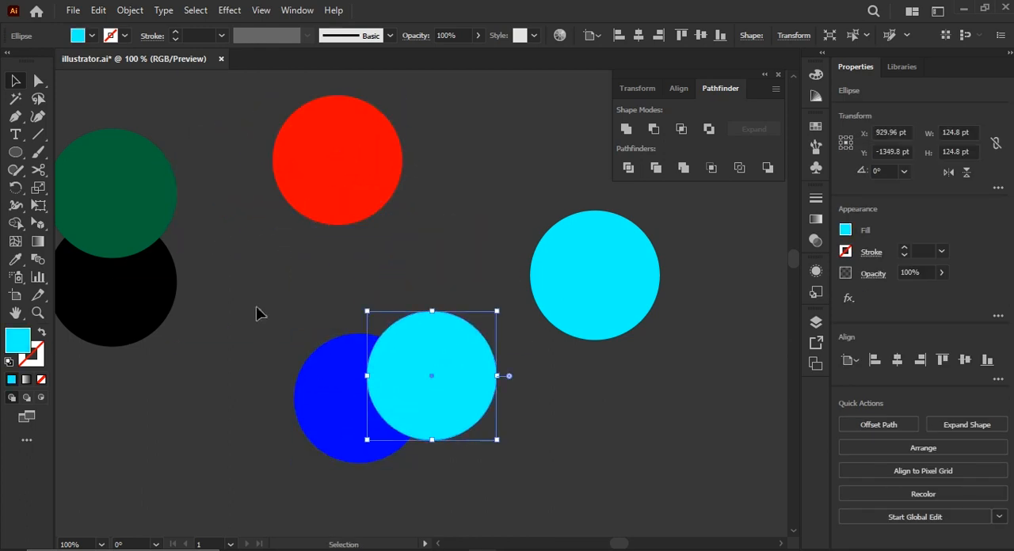
drag(433, 440, 435, 442)
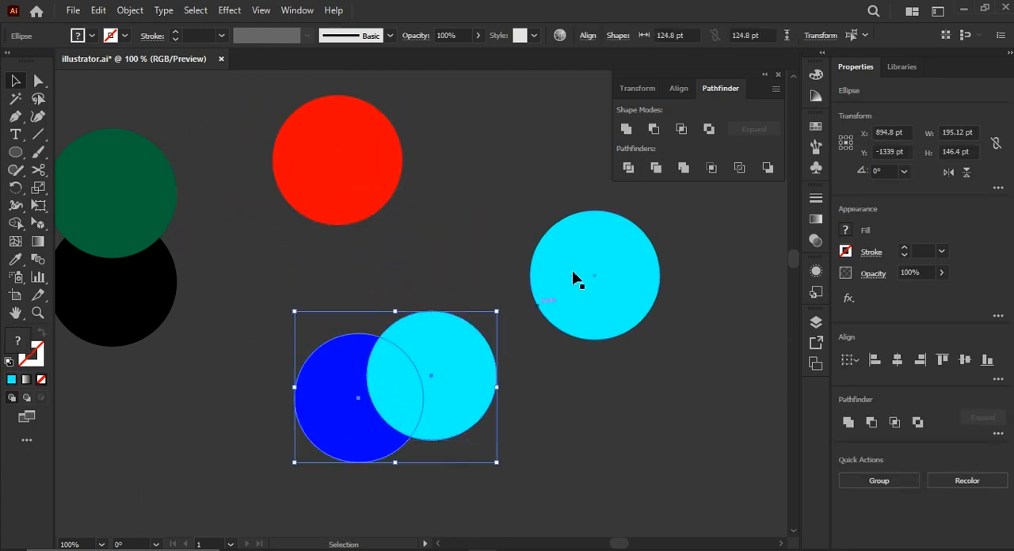
Apply Pathfinder Merge to the blue and cyan circles and pull the cyan circle away from the cut blue piece.
click(682, 167)
click(515, 307)
drag(426, 368, 449, 334)
double_click(441, 335)
key(ctrl)
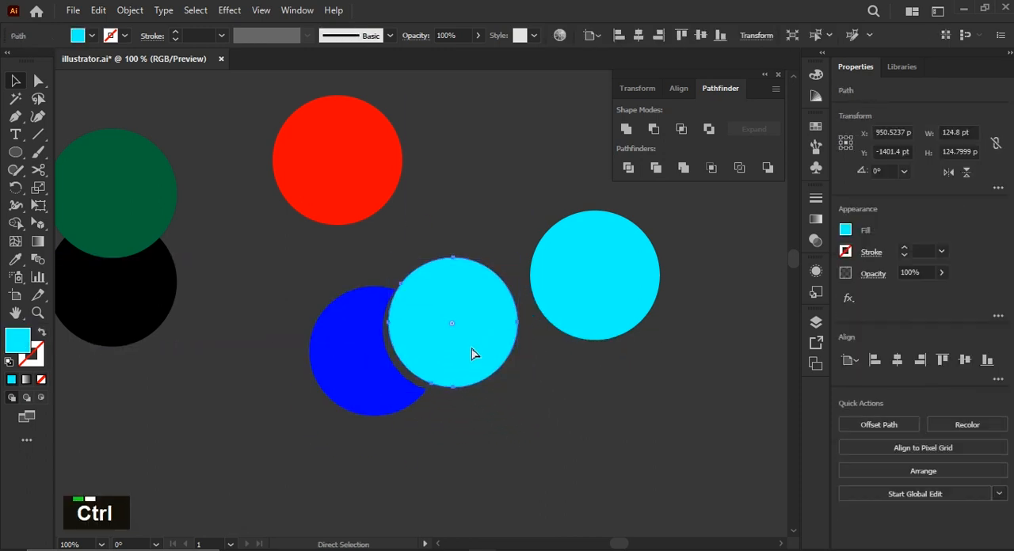
key(ctrl)
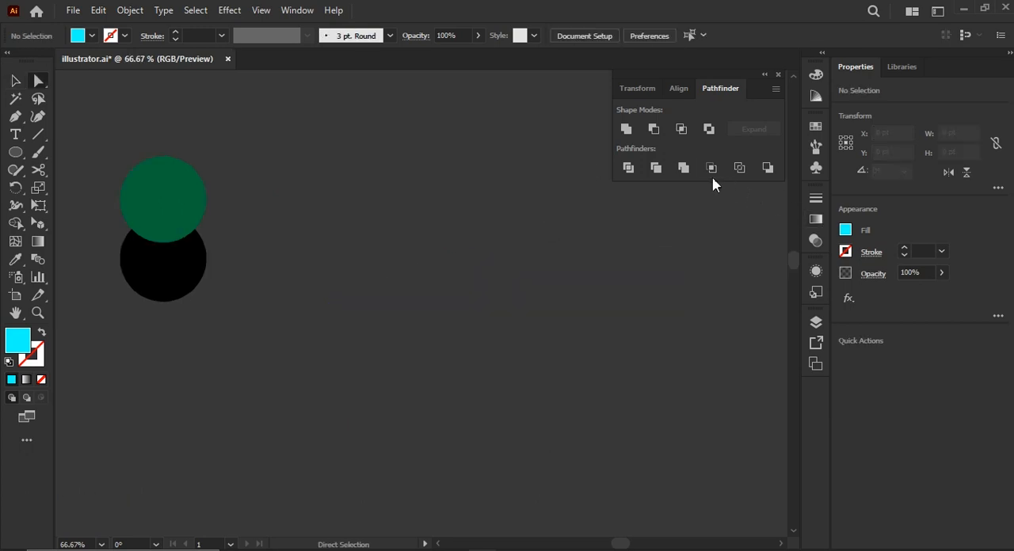
Move the green and black circles to open canvas and place them side by side with a gap between them.
drag(106, 297, 140, 157)
drag(163, 198, 362, 284)
drag(175, 272, 266, 299)
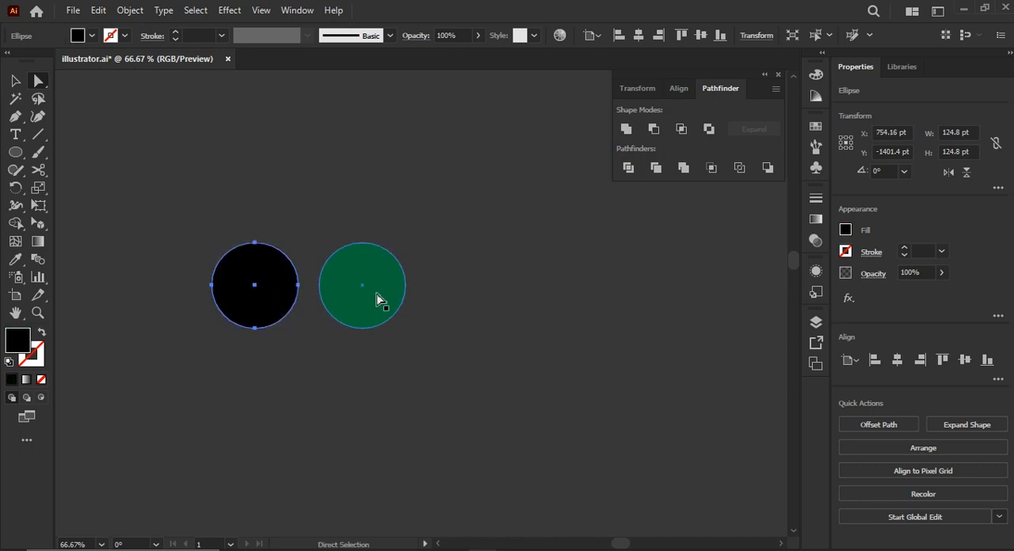
drag(377, 296, 398, 295)
Enlarge the black circle to about 259 pt so it overlaps the green one, and select both circles.
click(285, 281)
click(298, 285)
key(a)
key(v)
drag(298, 285, 281, 256)
click(445, 297)
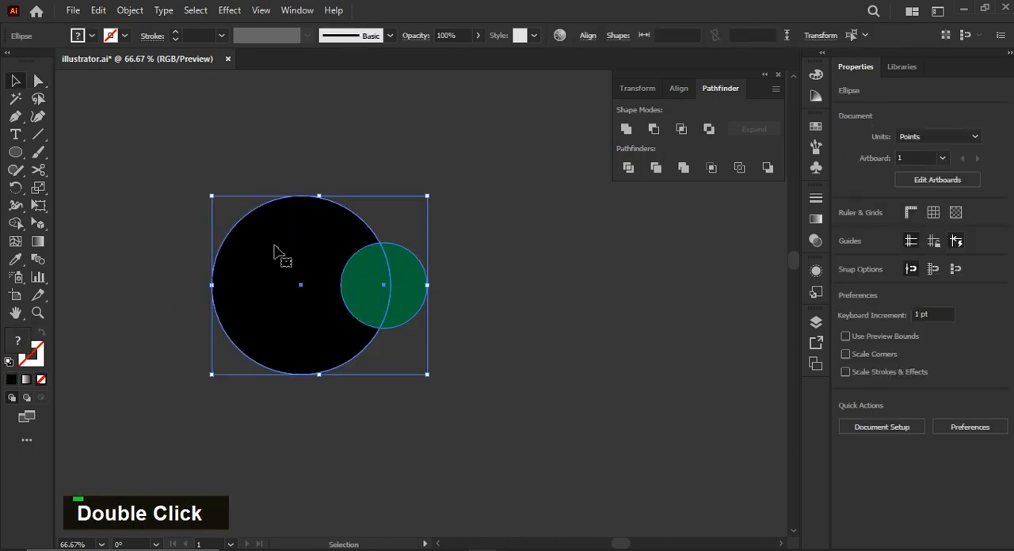
Apply Pathfinder Crop to the black and green circles, ungroup the result, and move the unfilled piece away from the black one.
click(712, 167)
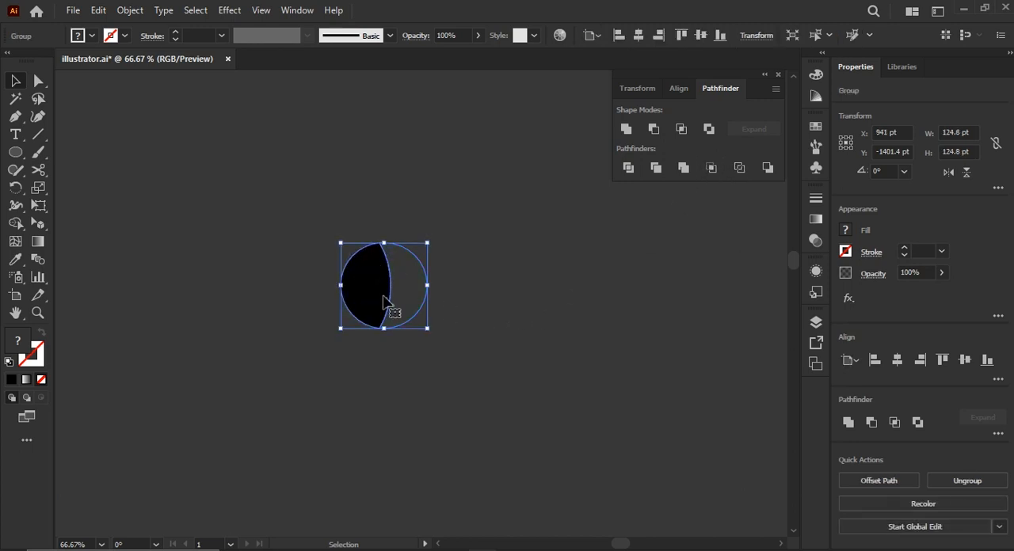
key(ctrl+shift+g)
click(503, 295)
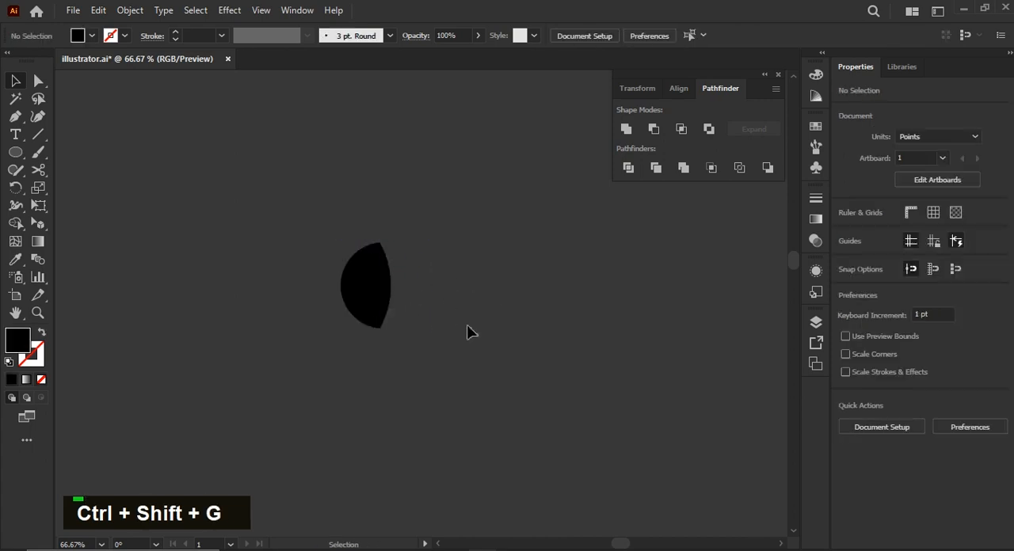
click(420, 279)
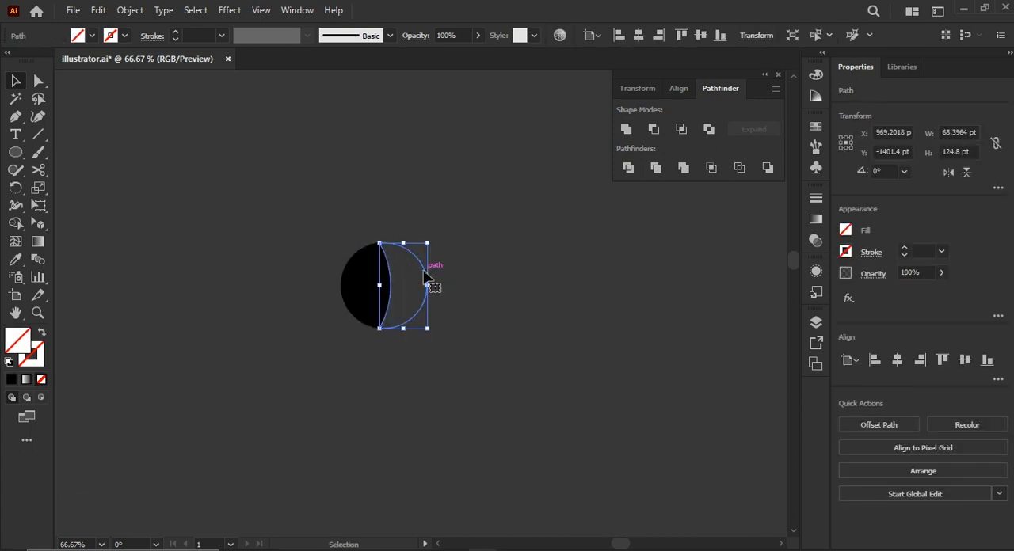
drag(426, 278, 523, 289)
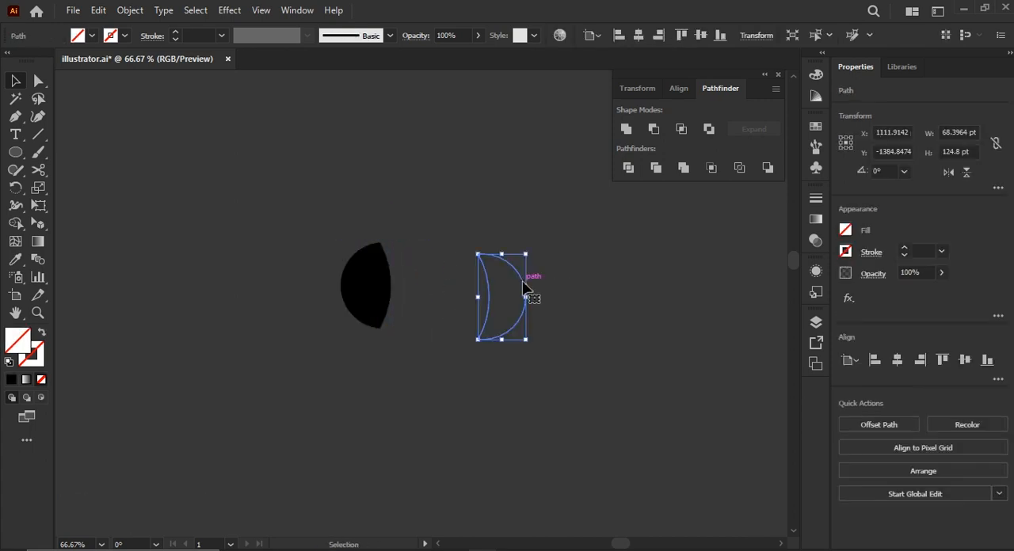
click(365, 275)
Undo the piece move, the ungrouping and the Crop, back to two full overlapping circles.
key(ctrl+z)
key(ctrl+z)
key(ctrl+z)
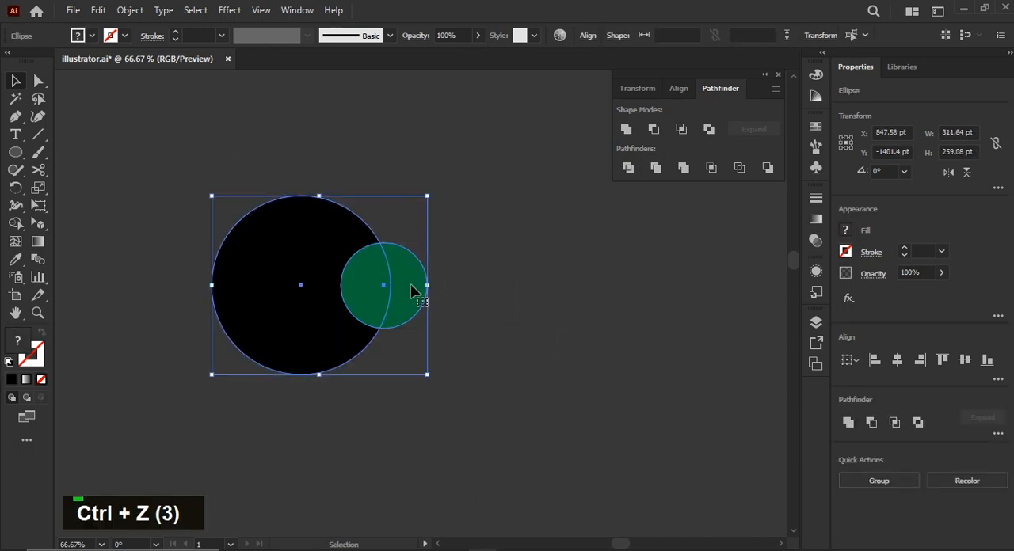
Apply Pathfinder Outline to the black and green circles, ungroup the result, and pull the outer and inner green arcs out of place.
click(739, 168)
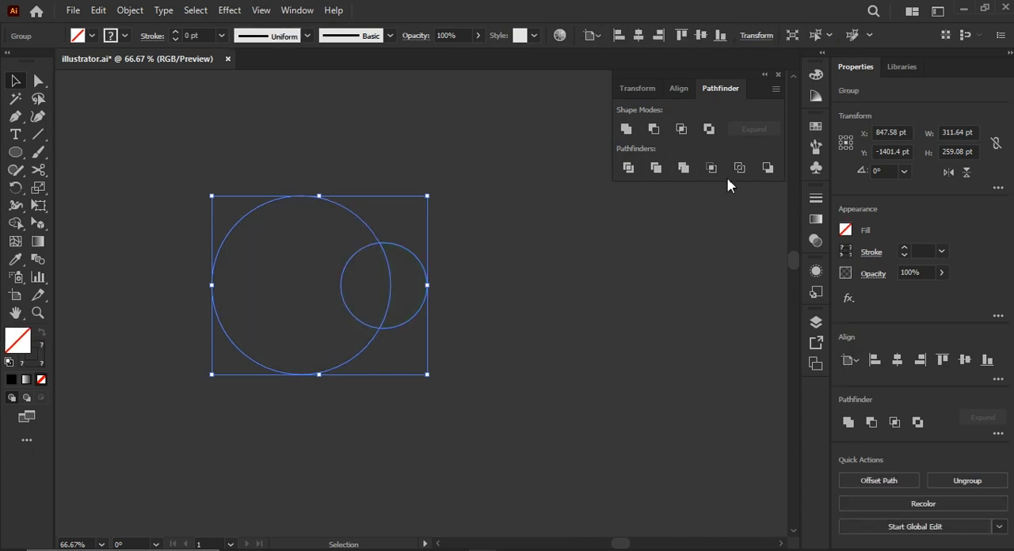
click(456, 283)
click(407, 260)
key(ctrl)
key(ctrl+shift+g)
click(417, 271)
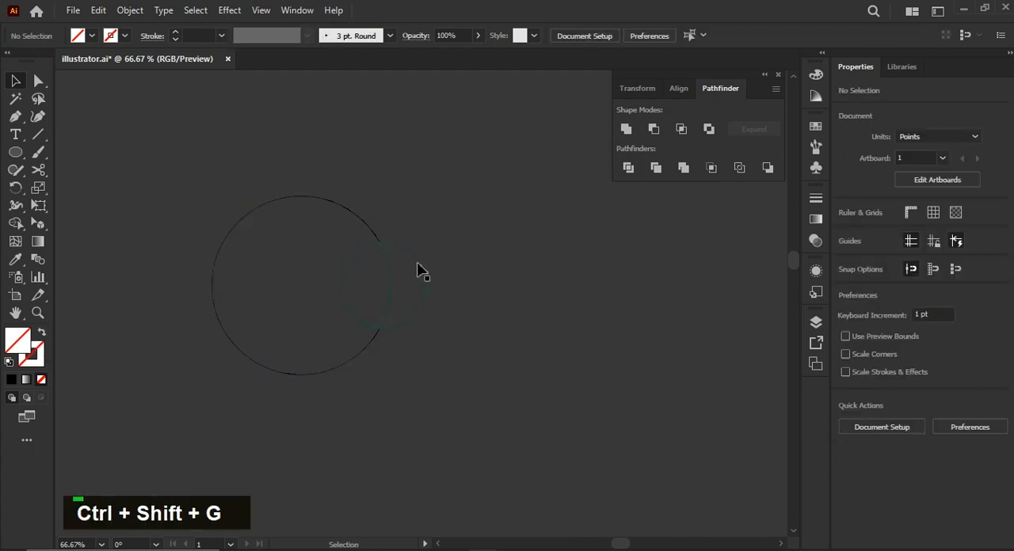
drag(417, 268, 449, 269)
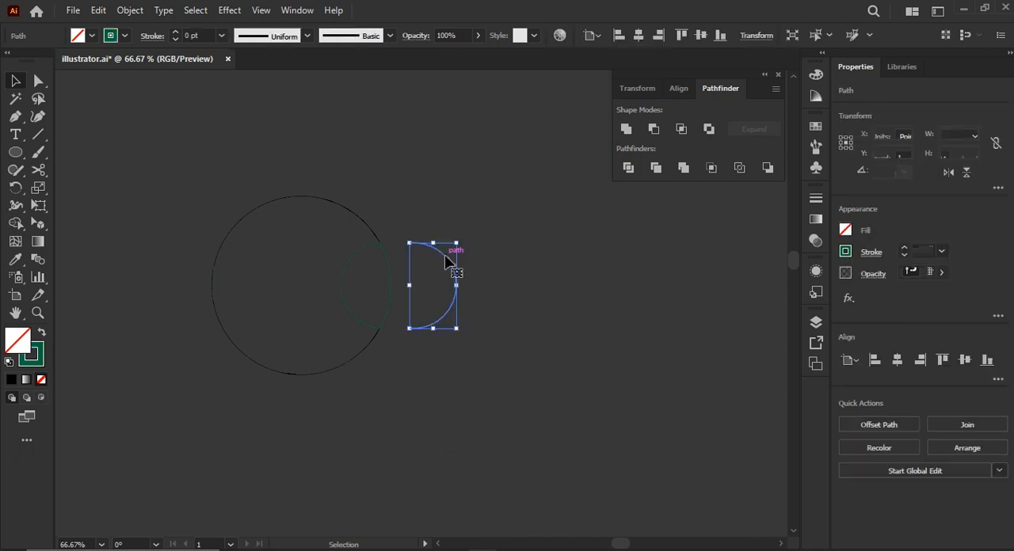
click(440, 354)
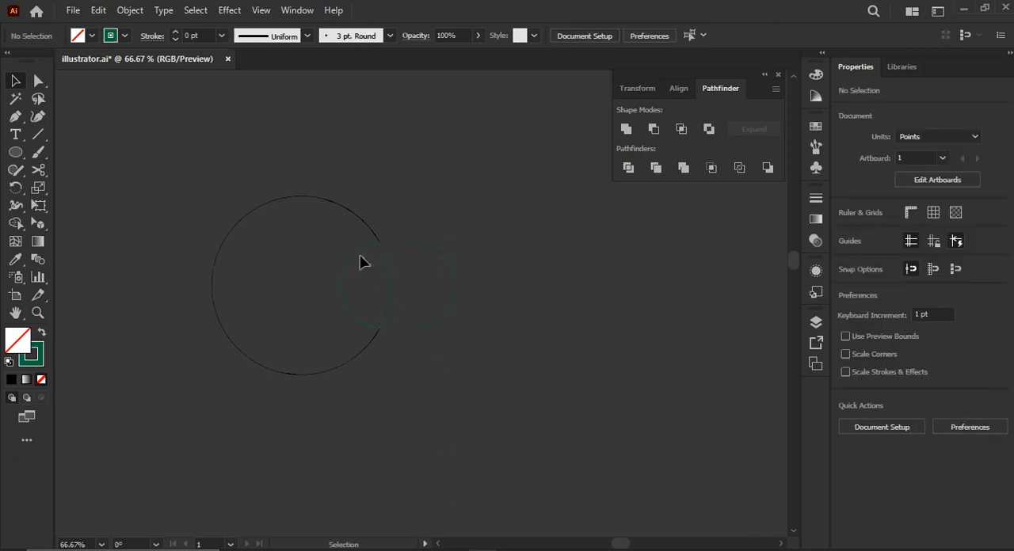
drag(354, 255, 335, 269)
Undo the arc moves, the ungrouping and the Outline, back to the filled black and green circles.
key(ctrl+z)
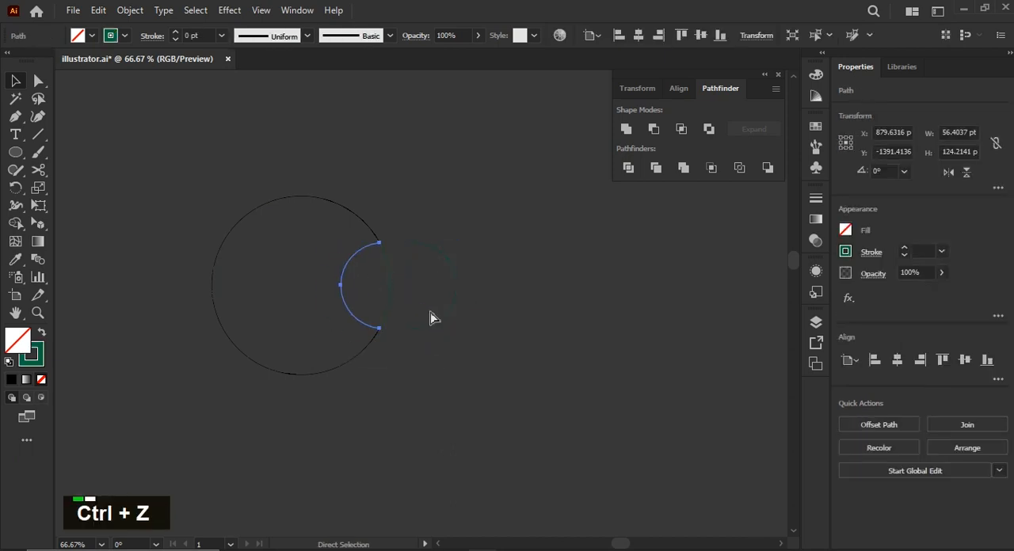
key(ctrl+z)
click(488, 364)
key(ctrl+z)
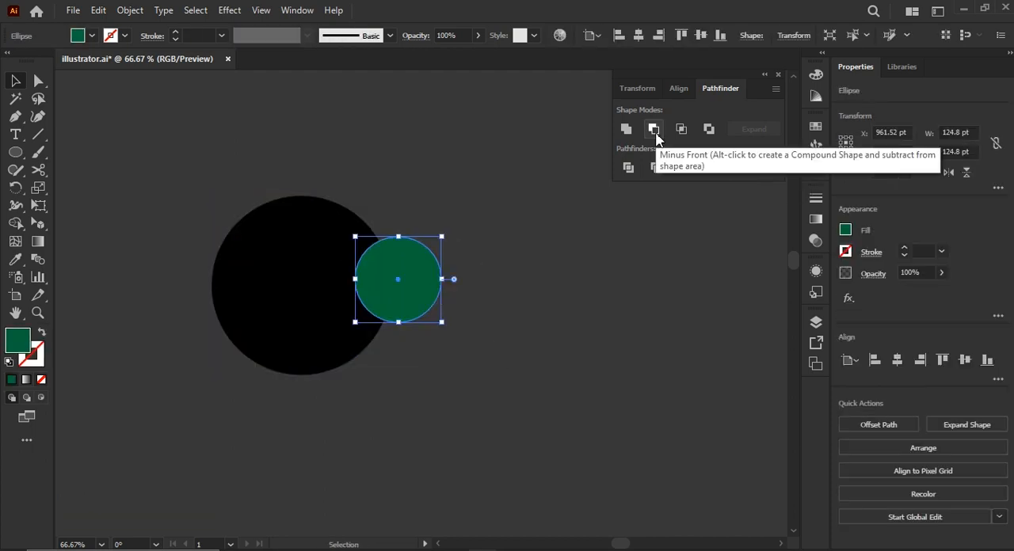
Lower the green circle on the black one's edge, spanning about 321 pt together, and try Pathfinder Minus Back, undoing the cut.
drag(418, 279, 411, 301)
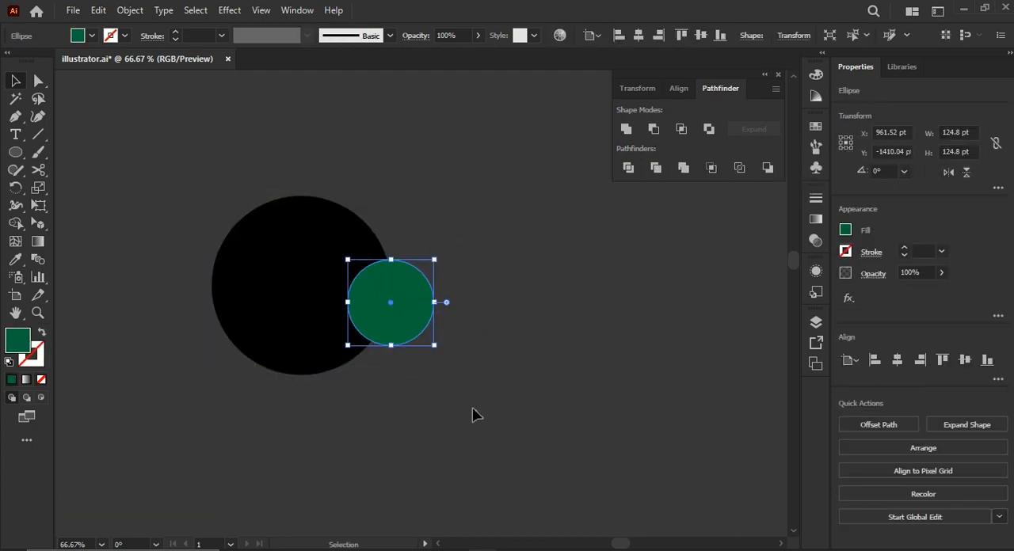
drag(194, 174, 196, 176)
click(767, 167)
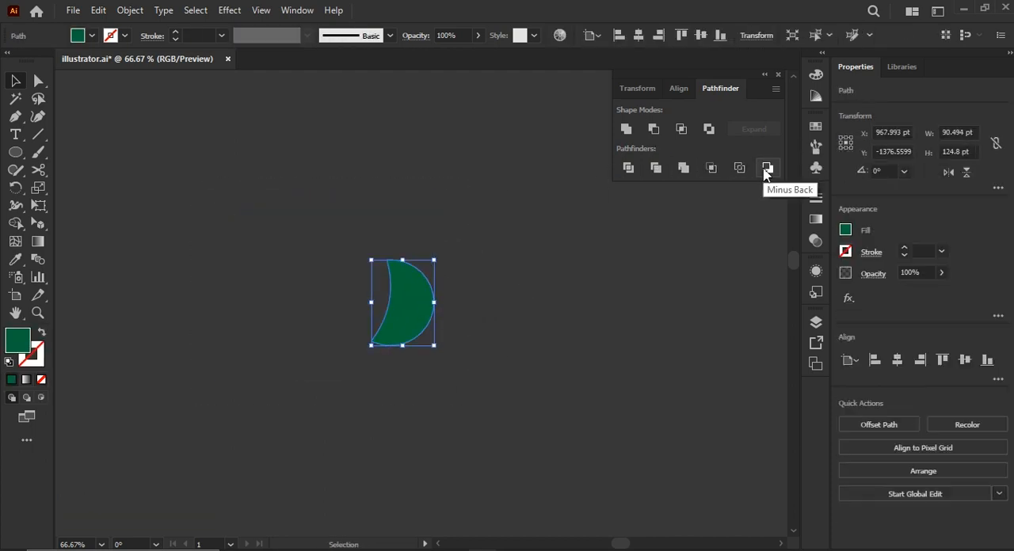
key(ctrl+z)
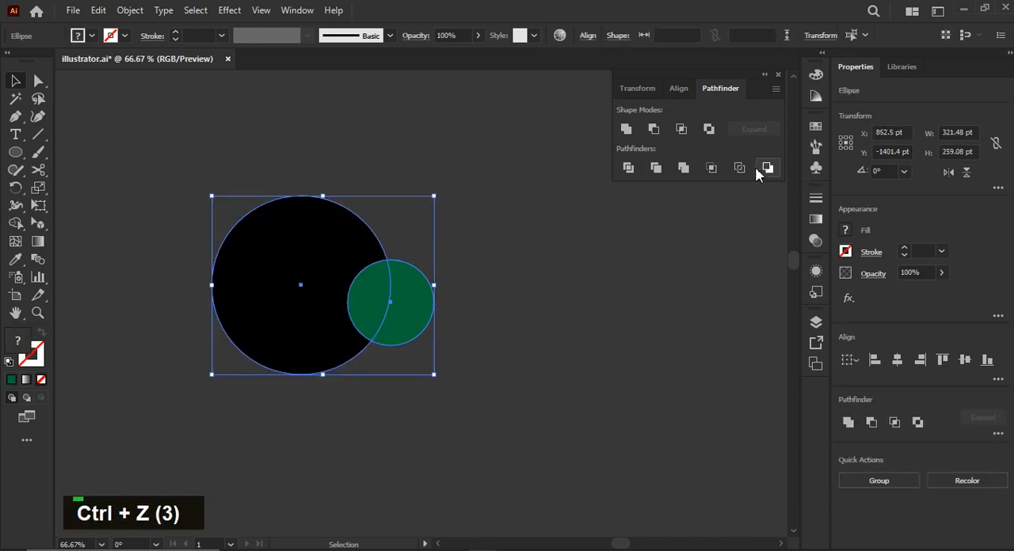
Apply Minus Front to the two circles, undo it along with the green circle's last move, and clear the selection.
click(652, 131)
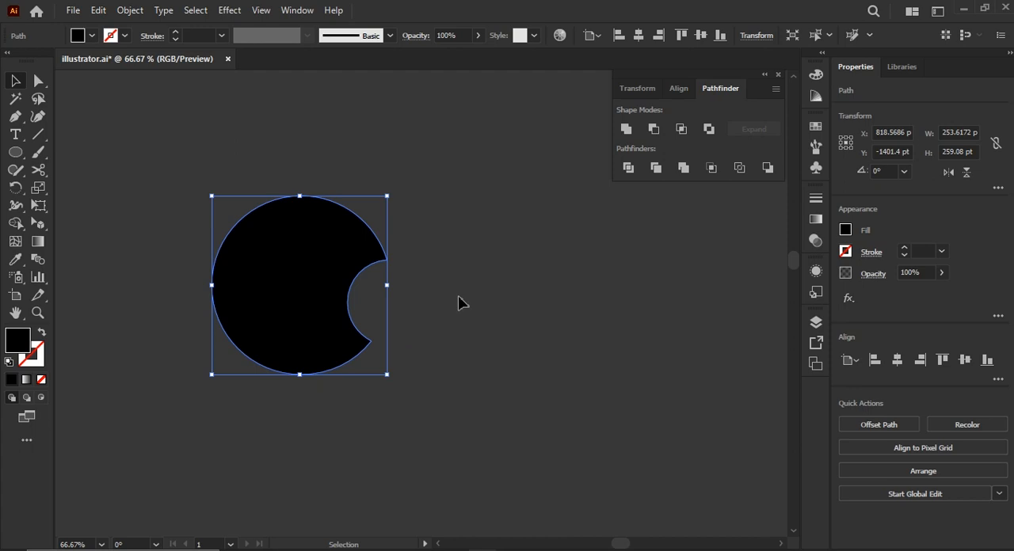
key(ctrl+z)
key(ctrl+z)
key(ctrl+z)
key(ctrl+z)
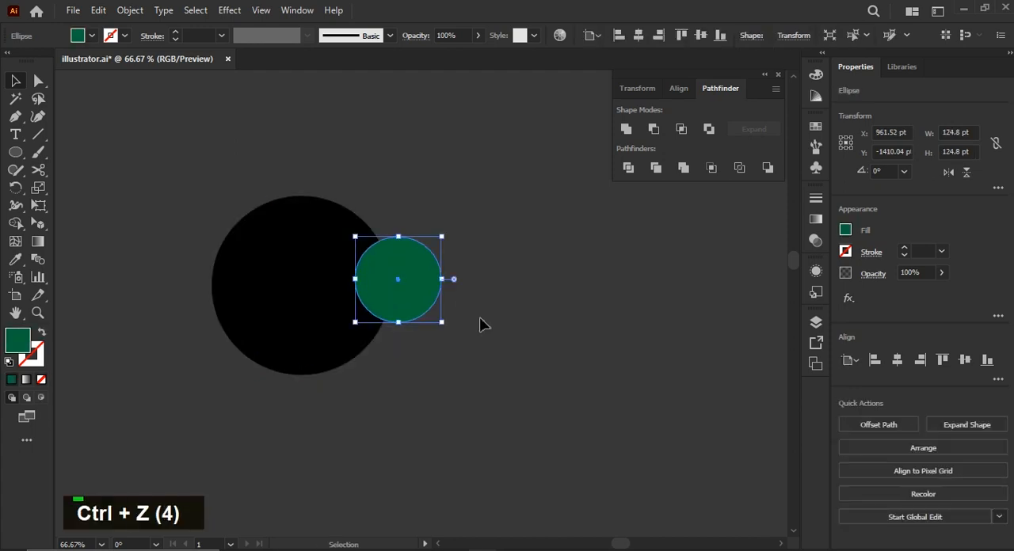
click(443, 322)
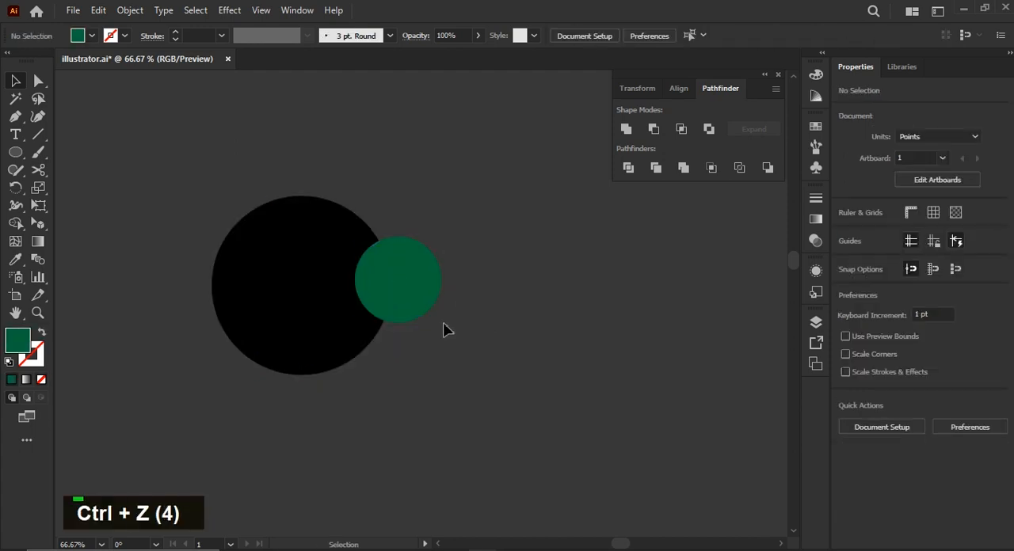